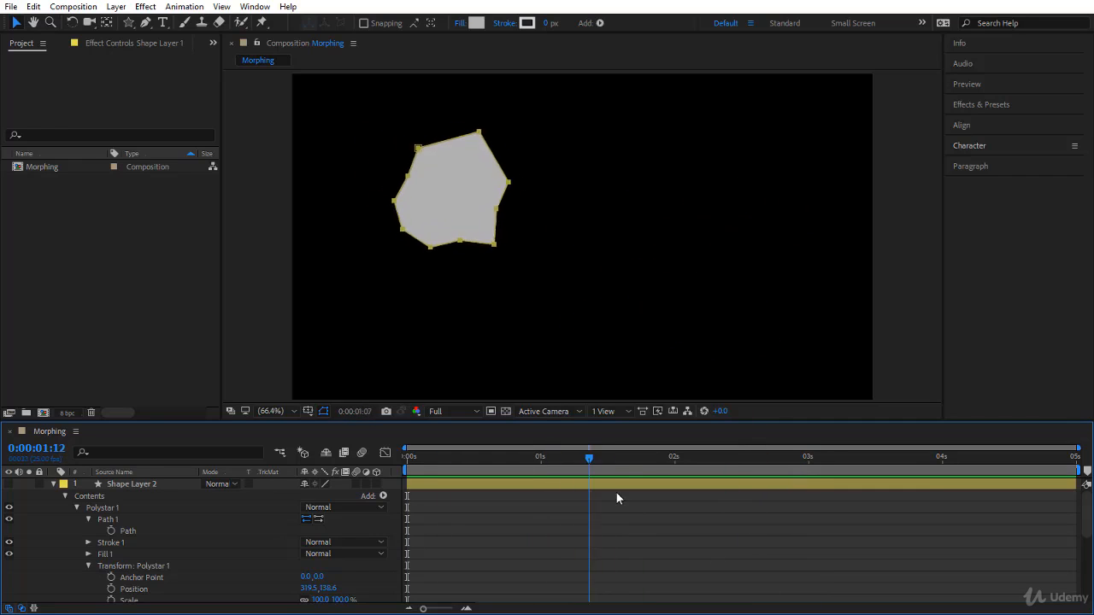
Step: Preview the existing shape morph up to 0:00:03:00
left_click_drag(617, 492, 809, 519)
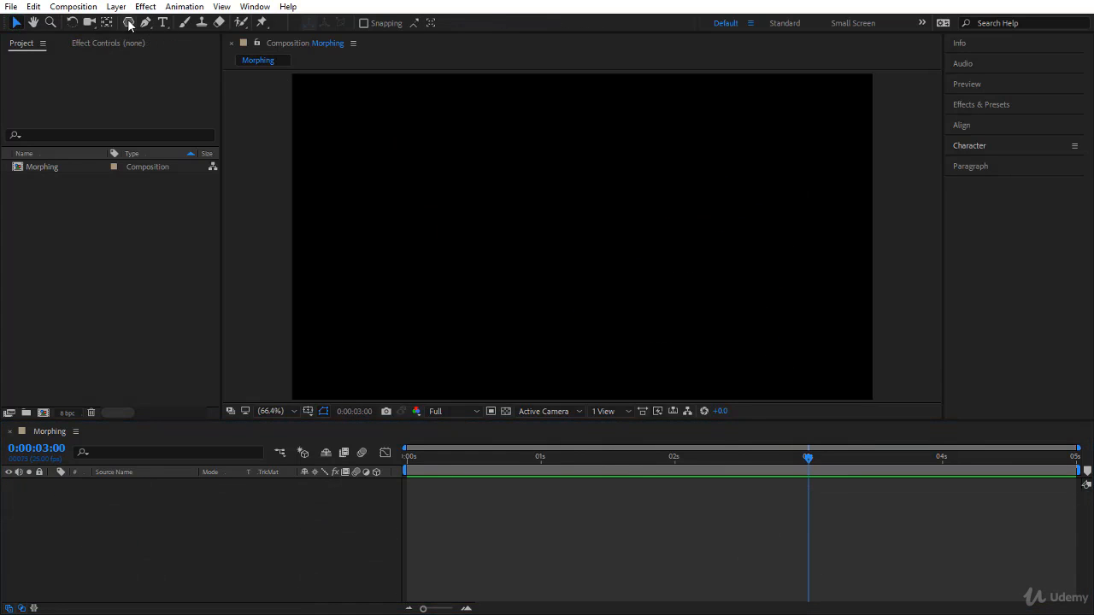
Step: Draw a green hexagon as a Bezier path in the upper-left area of the composition, then deselect it
left_click(129, 23)
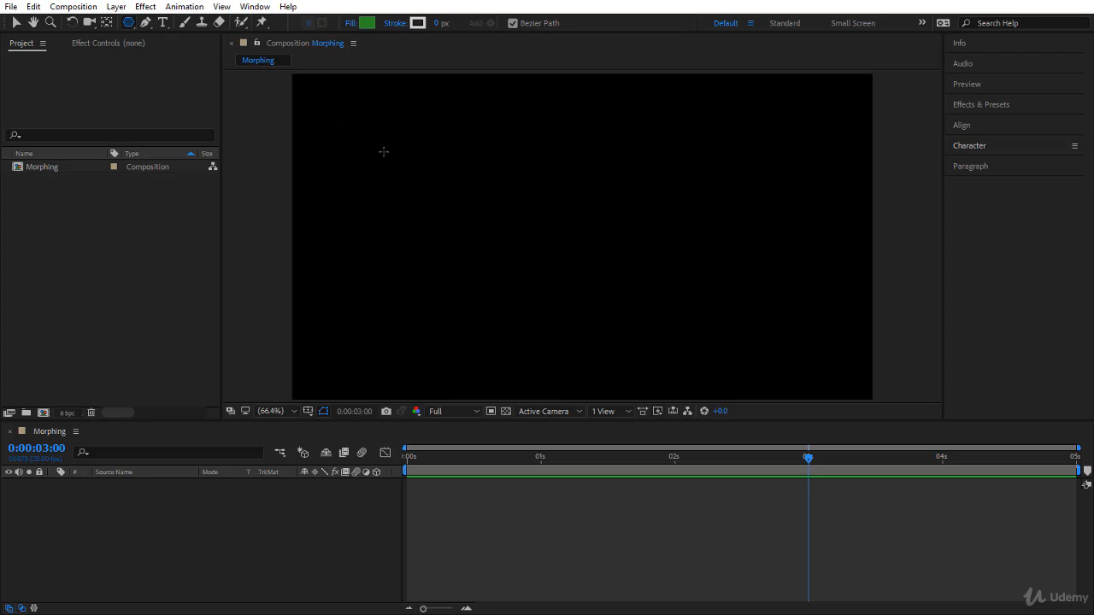
left_click_drag(382, 142, 389, 150)
left_click_drag(445, 199, 444, 222)
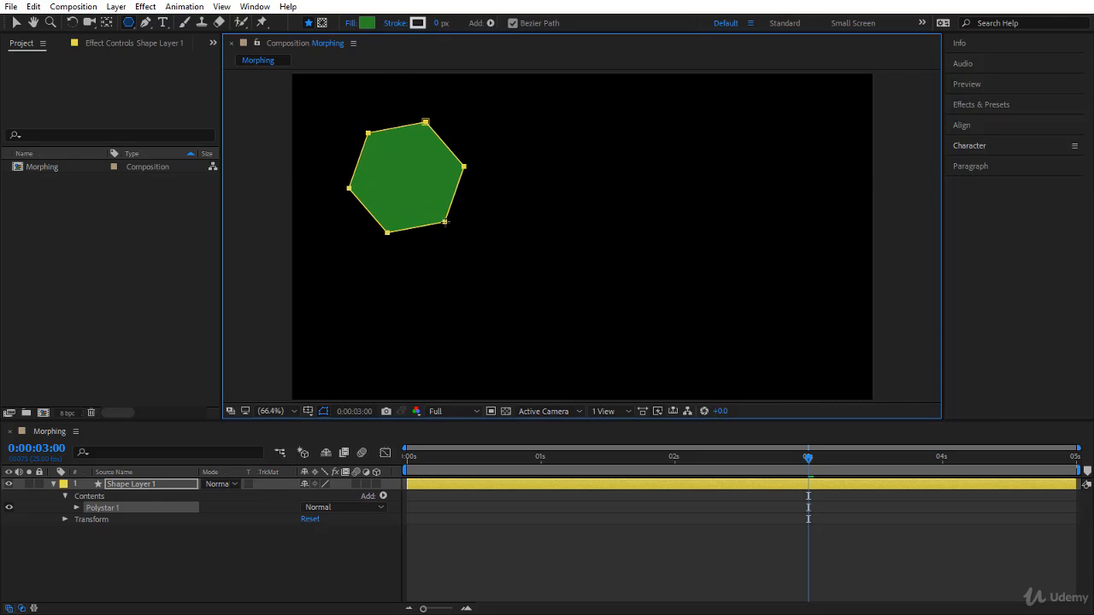
left_click(239, 571)
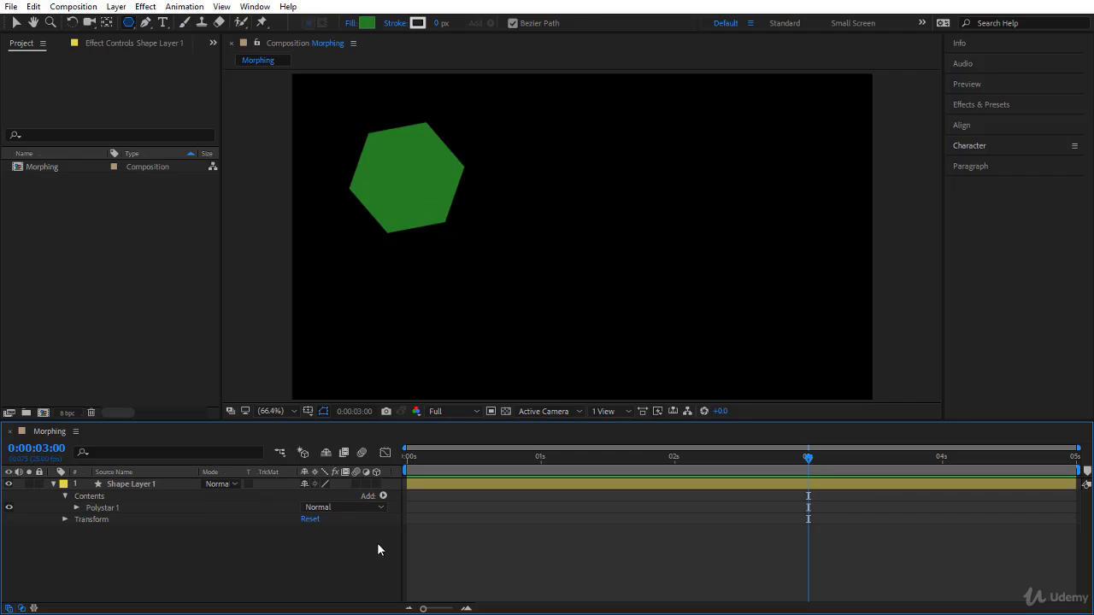
Step: Draw a green five-pointed star on its own shape layer in the lower-right area of the composition
left_click(126, 25)
left_click_drag(125, 25, 189, 83)
mouse_move(695, 270)
left_mouse_down()
mouse_move(756, 331)
mouse_move(725, 331)
mouse_move(744, 333)
mouse_move(790, 374)
left_mouse_up()
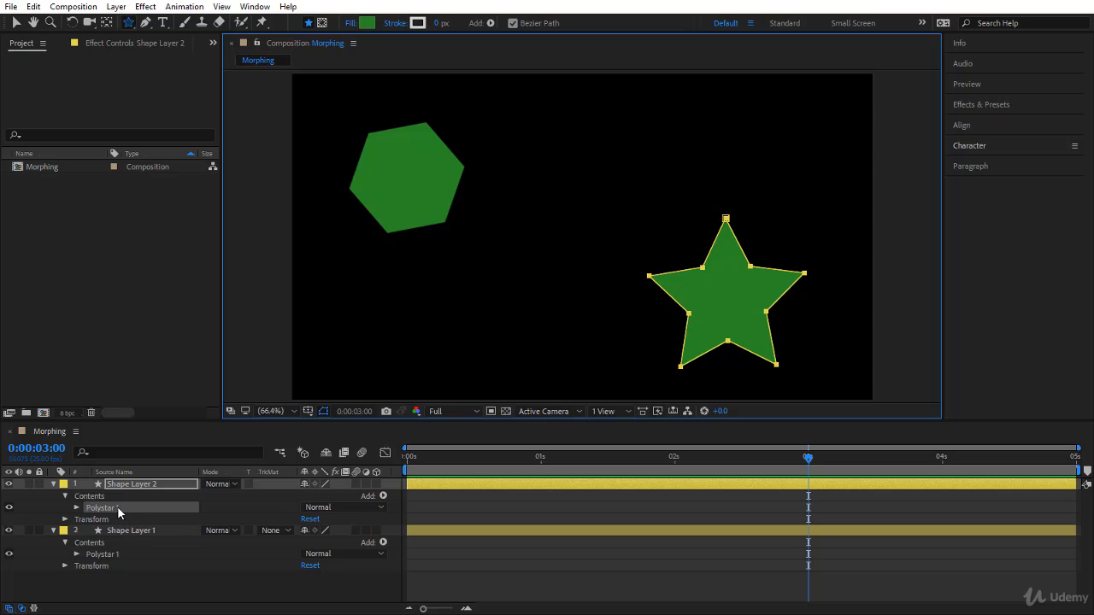
Step: Set a keyframe for the hexagon's Path property on Shape Layer 1 at 0:00:01:00
left_click(161, 530)
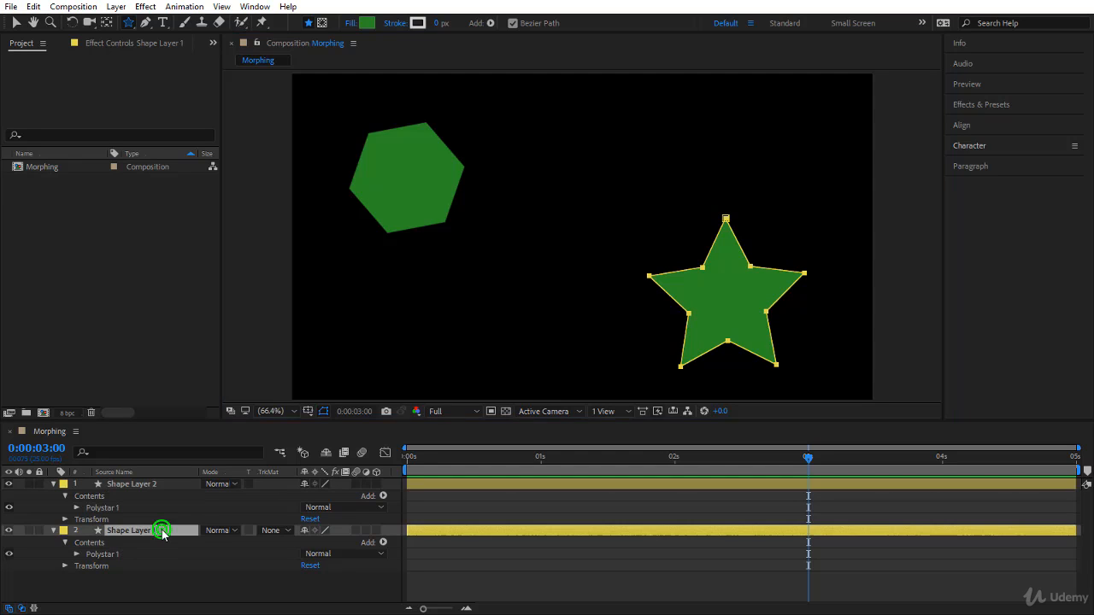
left_click(78, 554)
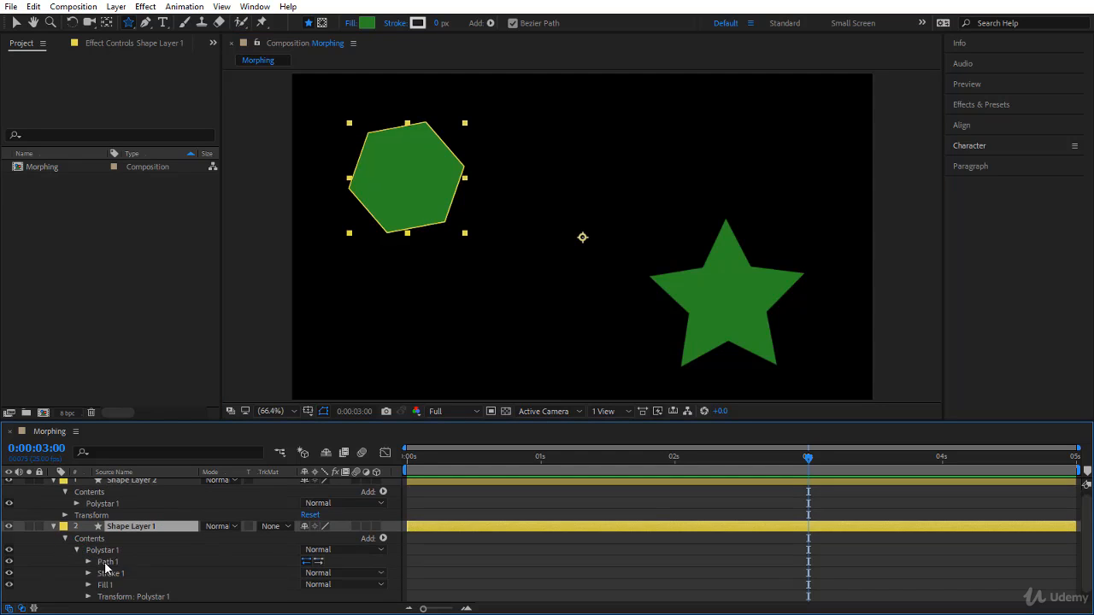
left_click(137, 561)
left_click(88, 562)
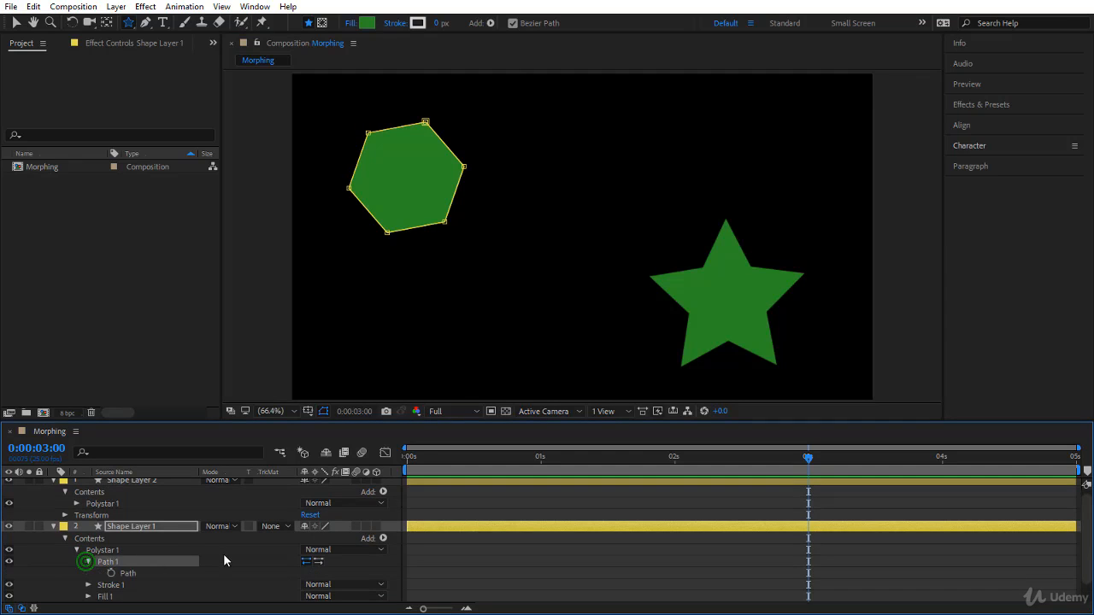
left_click(139, 575)
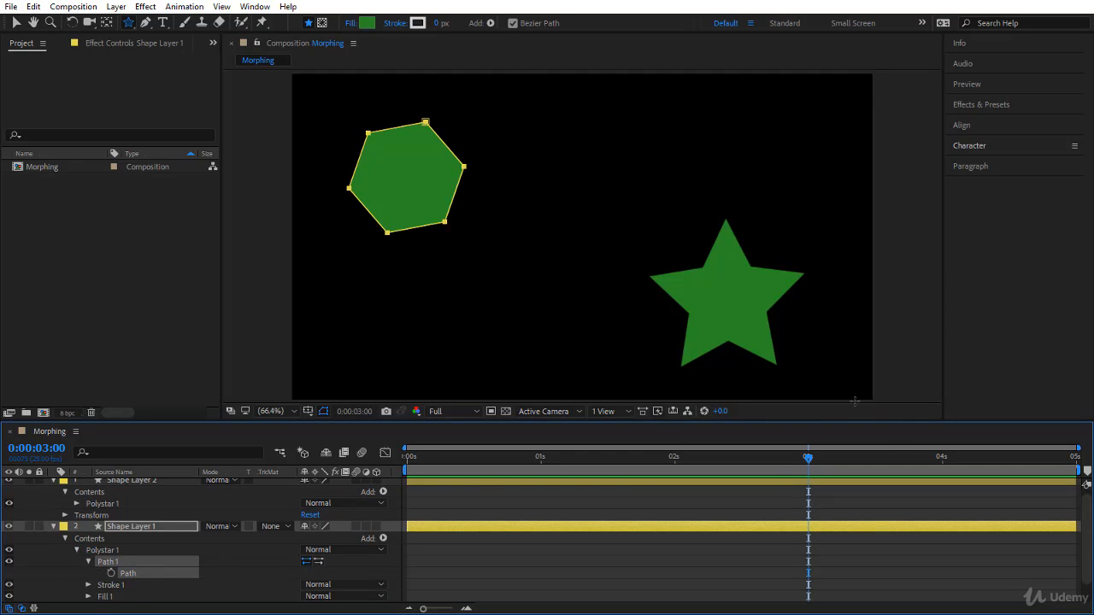
left_click_drag(805, 470, 537, 482)
left_click(111, 573)
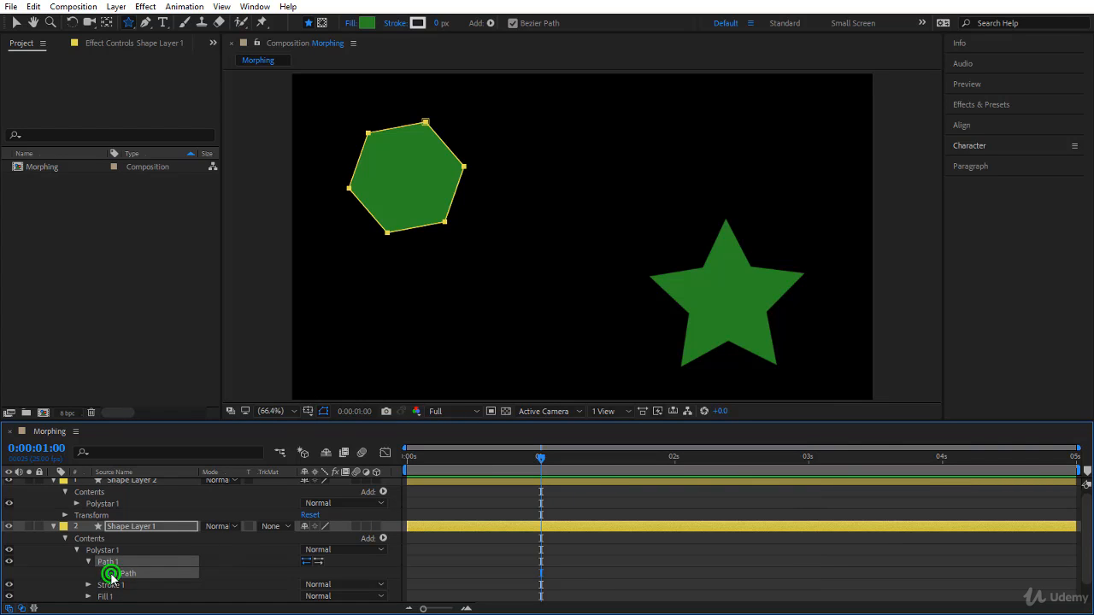
Step: Copy the star's Path property from Polystar 1 on Shape Layer 2
scroll(286, 513, "up", 1)
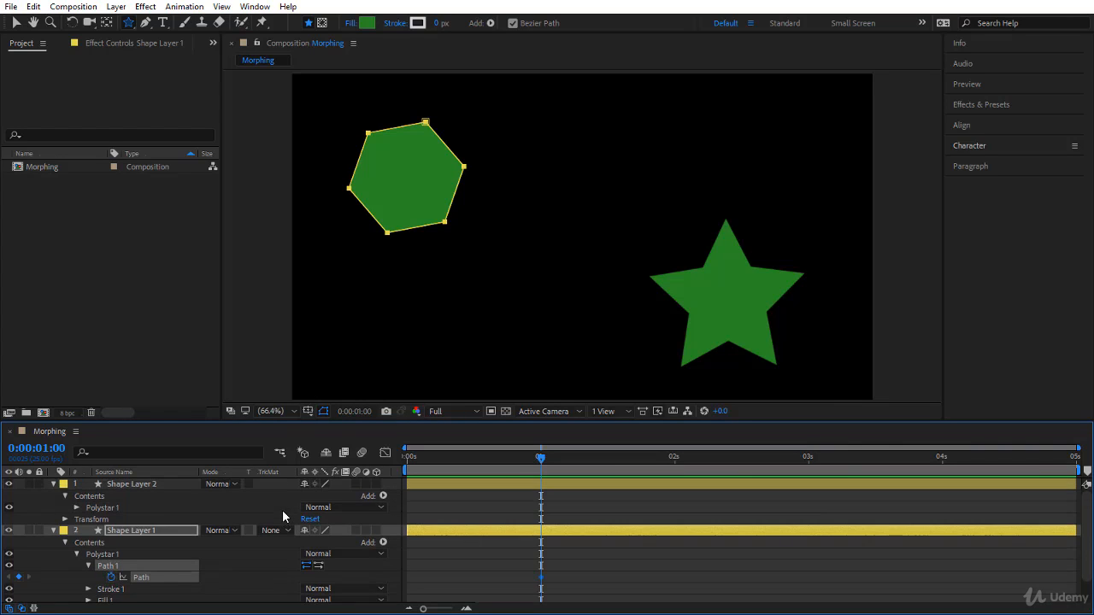
left_click(82, 508)
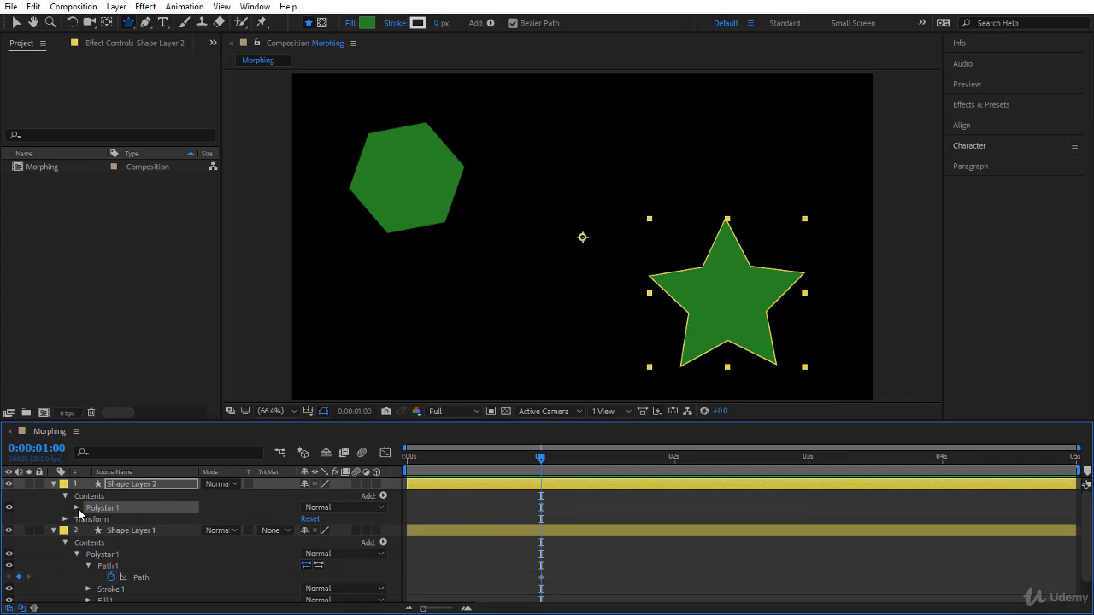
left_click(78, 508)
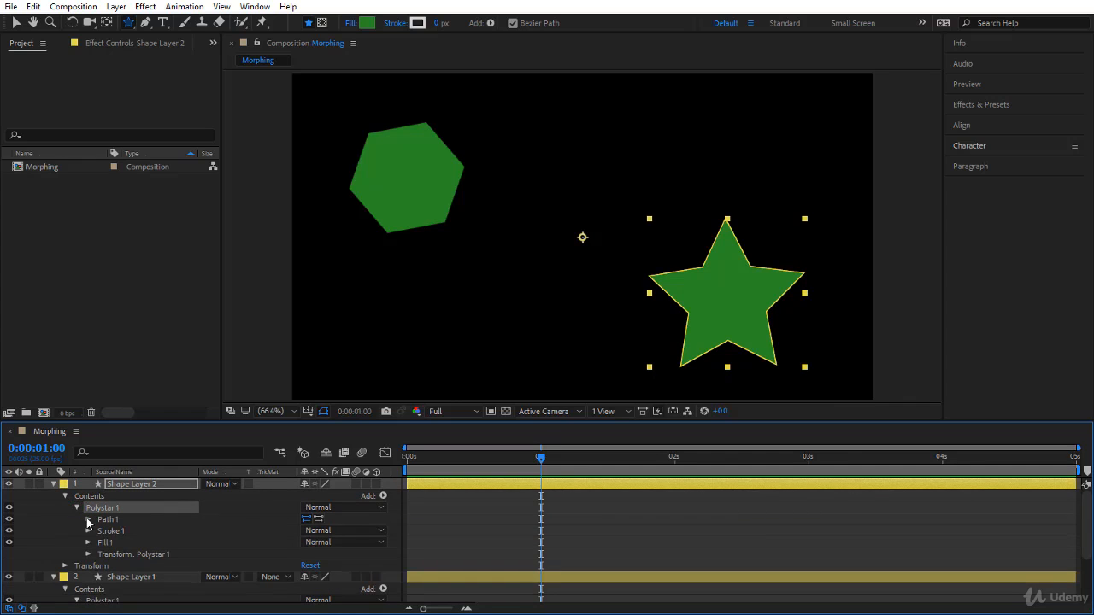
left_click(88, 519)
left_click(132, 531)
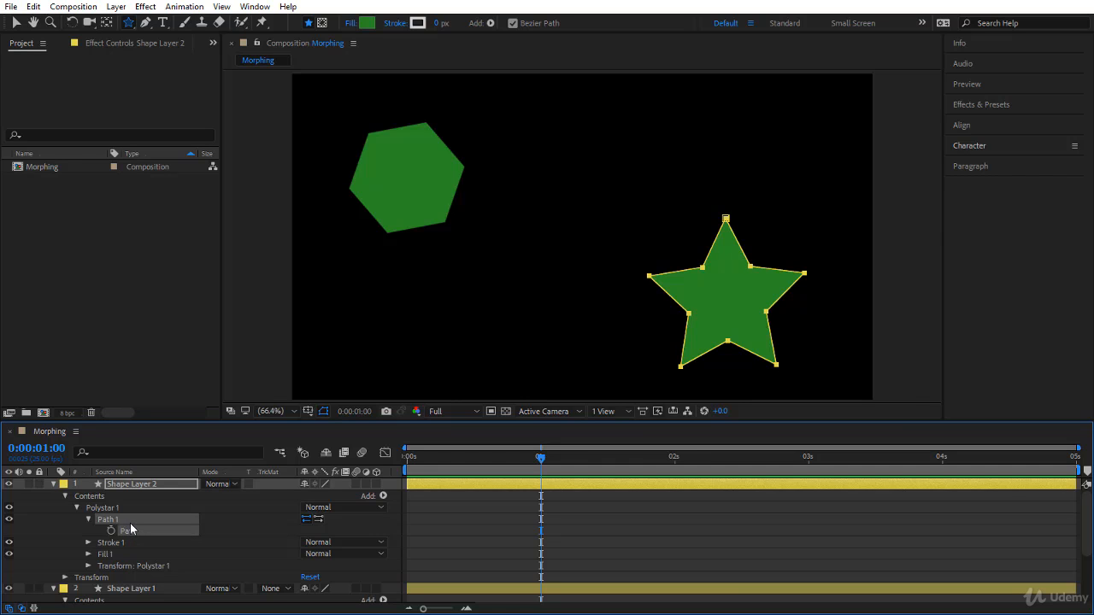
Step: Paste the star path into the hexagon's Path property on Shape Layer 1 at 0:00:03:00
scroll(165, 547, "down", 2)
left_click(165, 551)
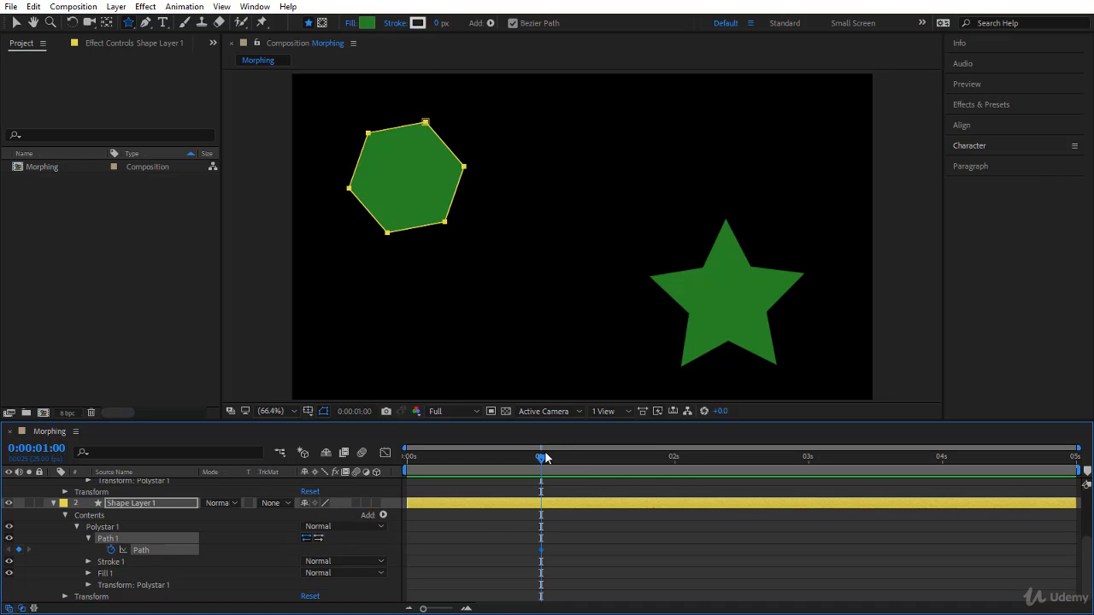
left_click_drag(541, 459, 810, 496)
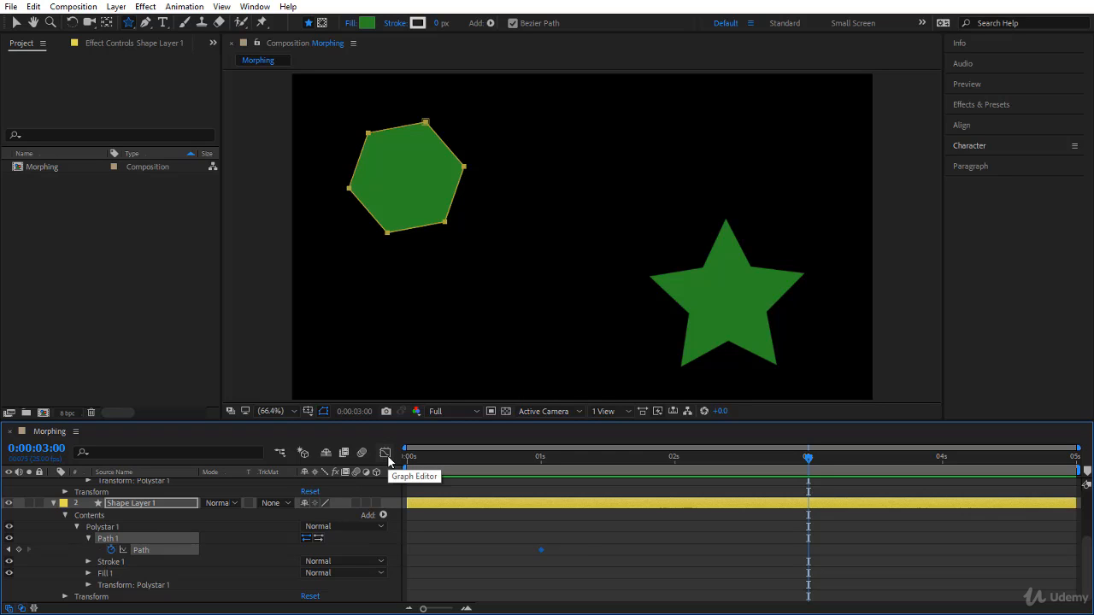
key("ctrl+v")
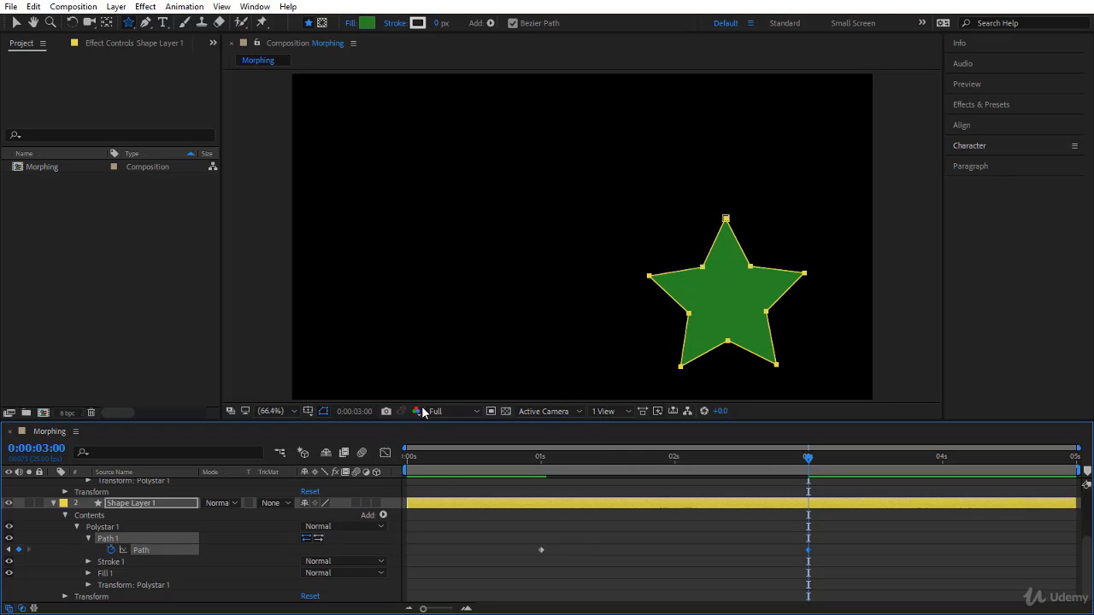
Step: Change the fill color of Shape Layer 1 to light gray B1B1B1
left_click(175, 504)
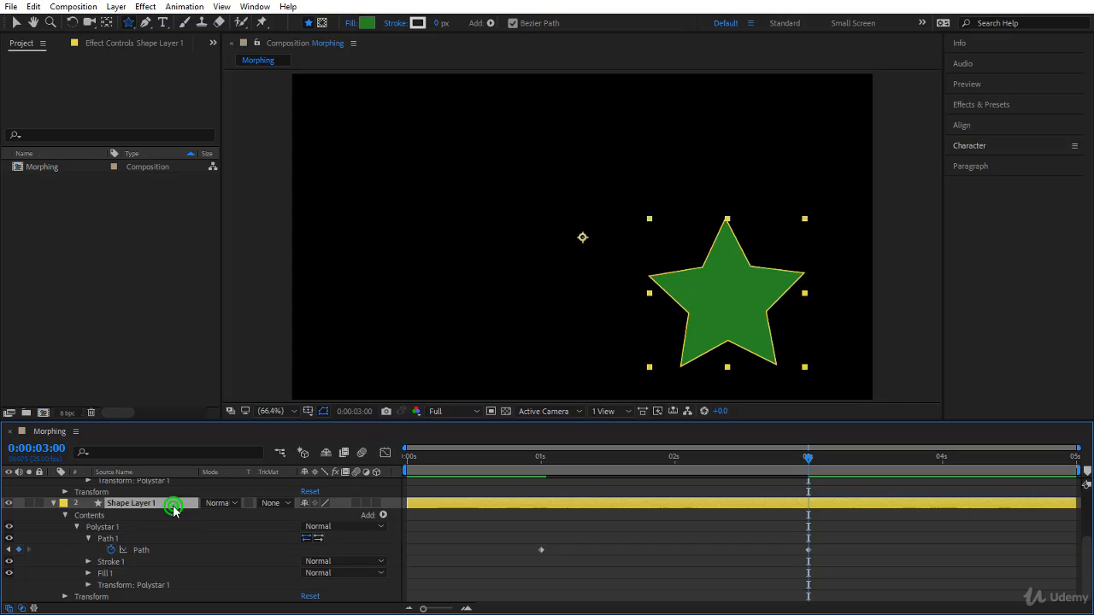
left_click(366, 22)
left_click_drag(527, 227, 447, 260)
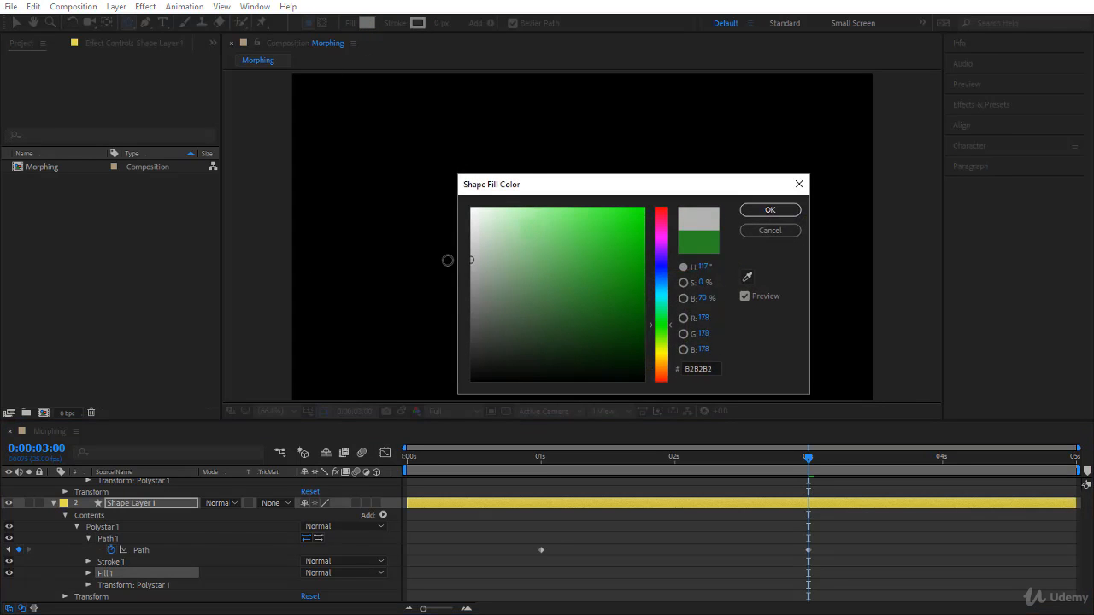
left_click(770, 210)
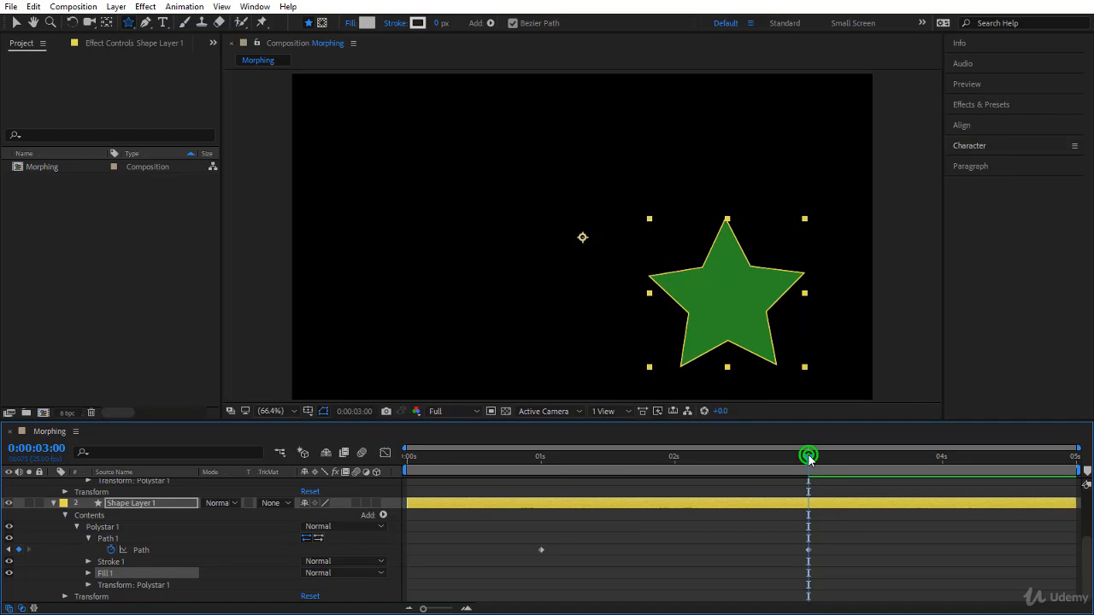
Step: Scrub back and forth between the two Path keyframes to examine how the hexagon morphs into the star
left_click_drag(808, 456, 671, 555)
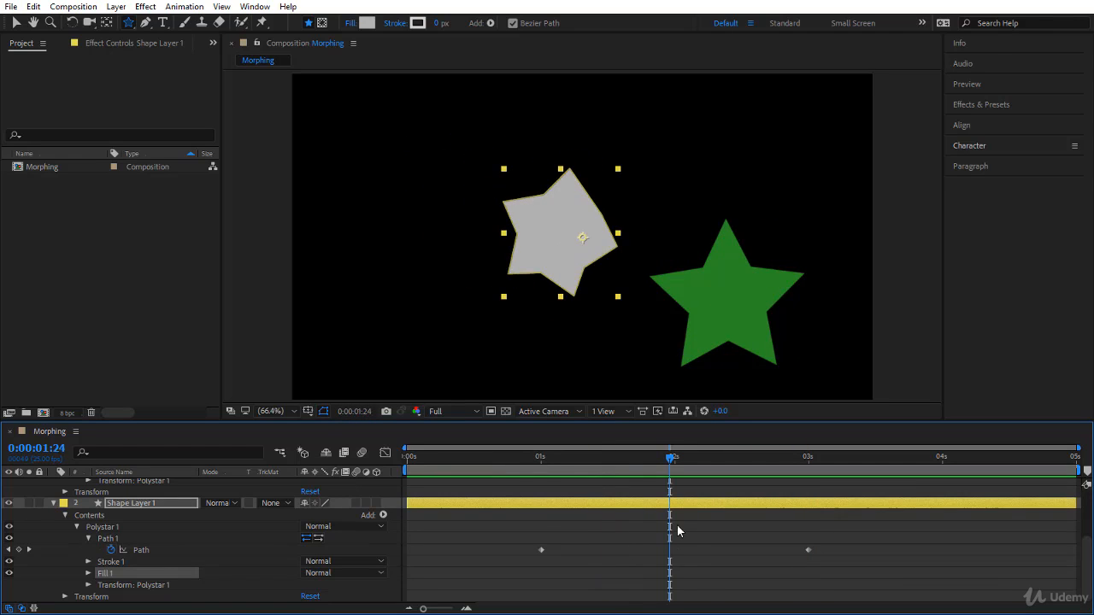
left_click_drag(678, 455, 679, 499)
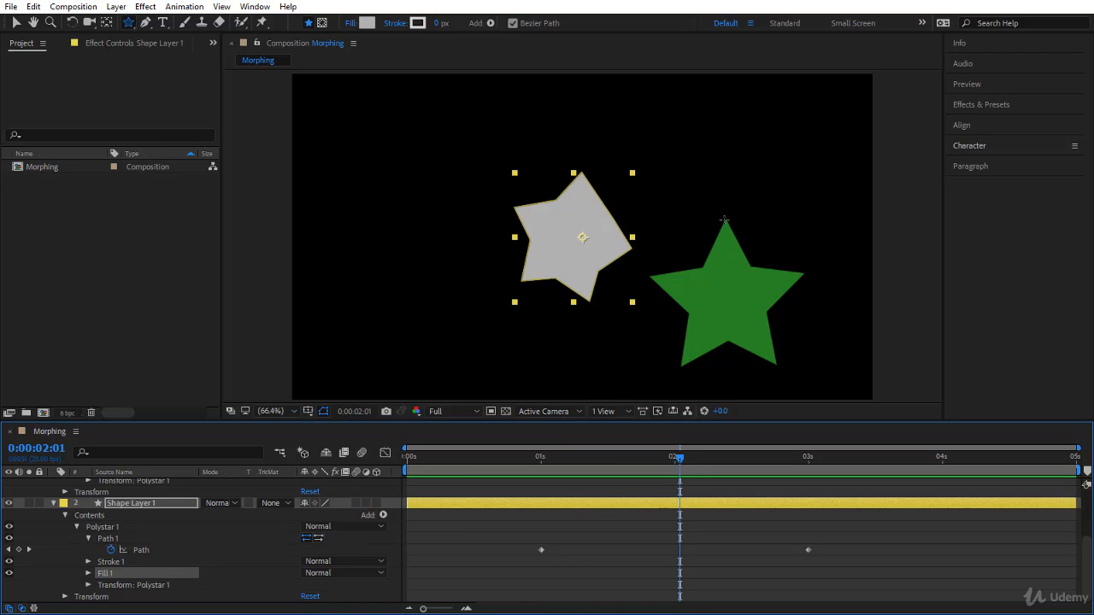
left_click_drag(546, 459, 776, 540)
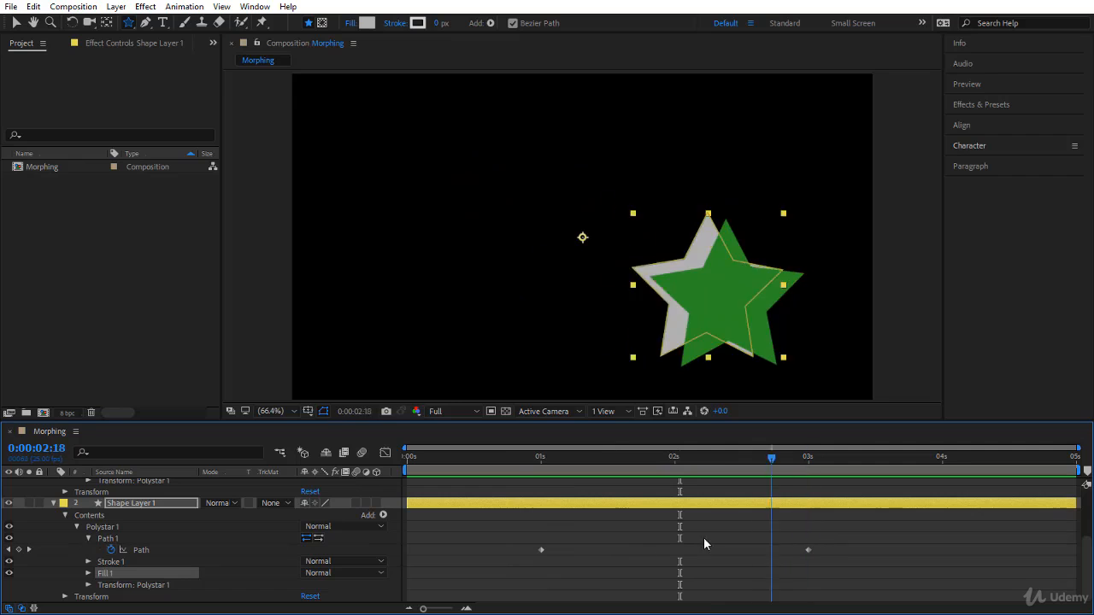
left_click_drag(703, 538, 525, 547)
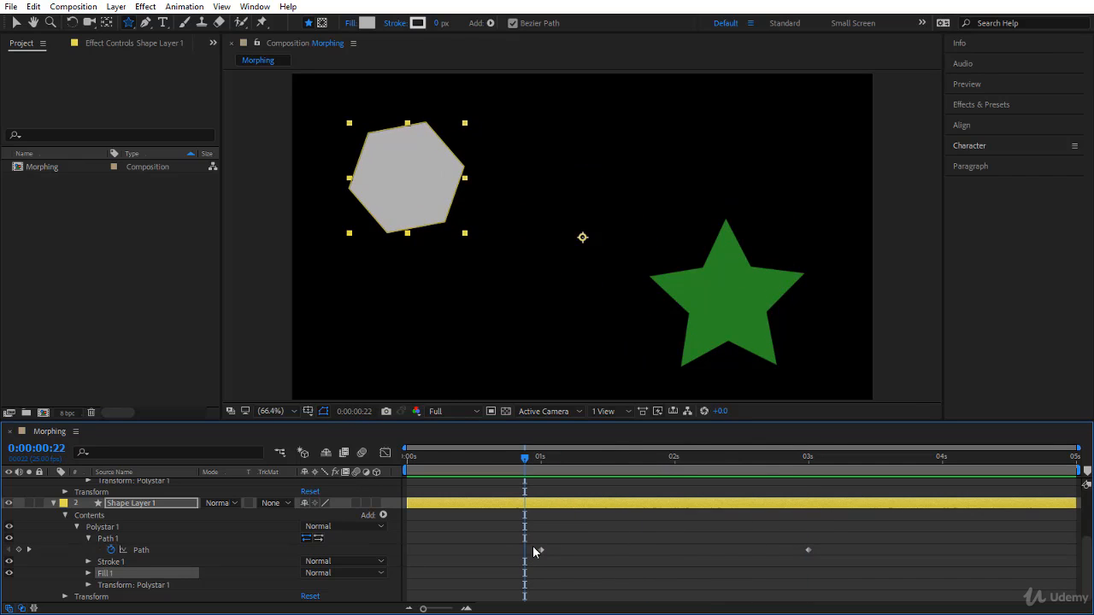
Step: Compare the first vertex of the hexagon's path at the 0:00:01:00 keyframe with that of the star's path on Shape Layer 2
key("k")
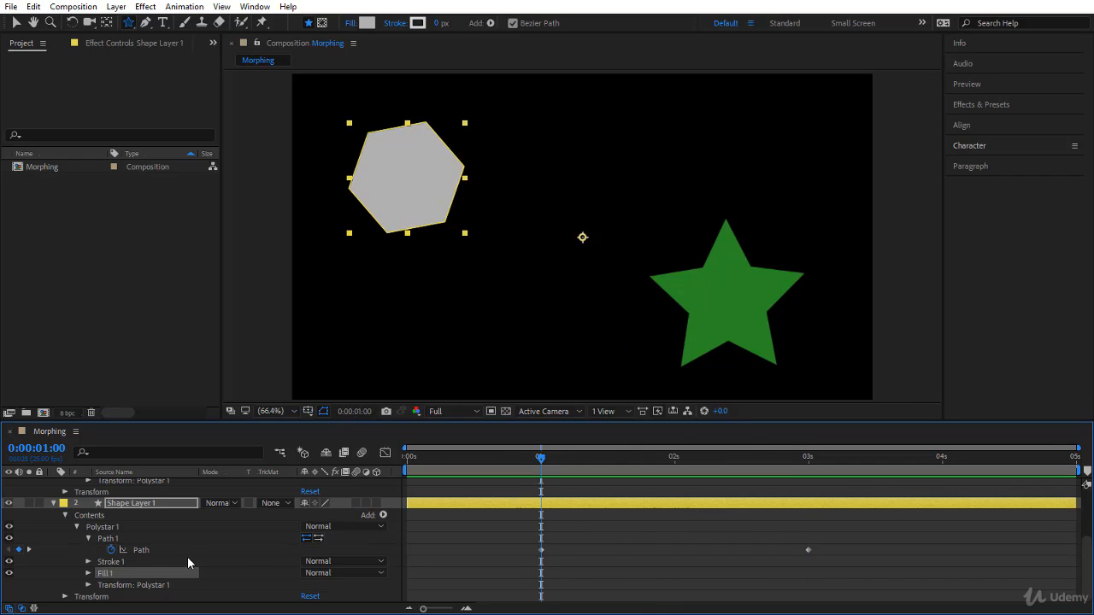
left_click(162, 552)
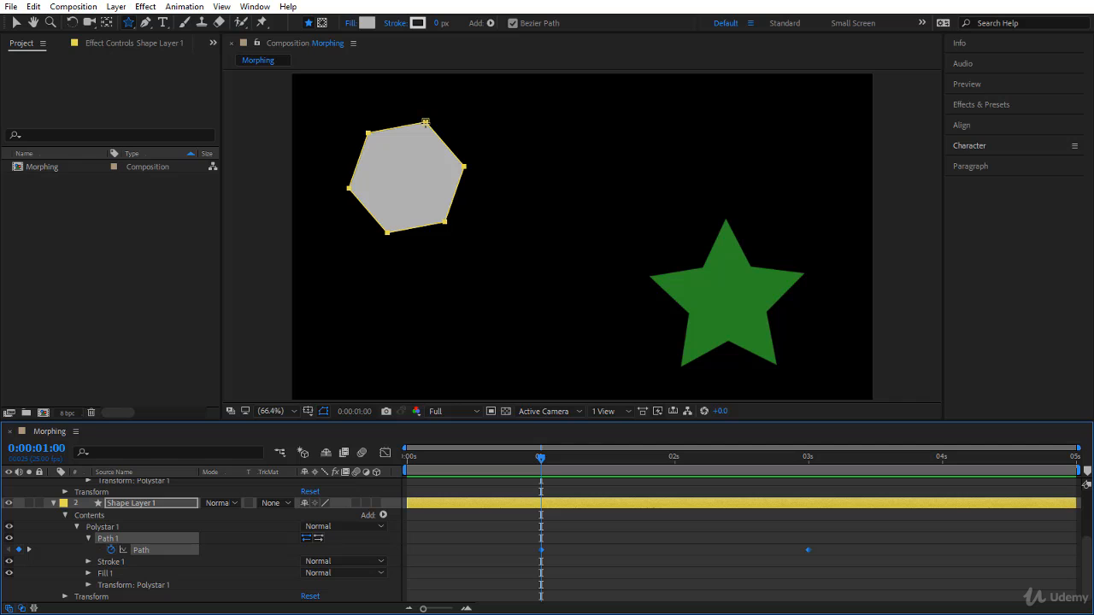
scroll(178, 557, "up", 3)
left_click(152, 533)
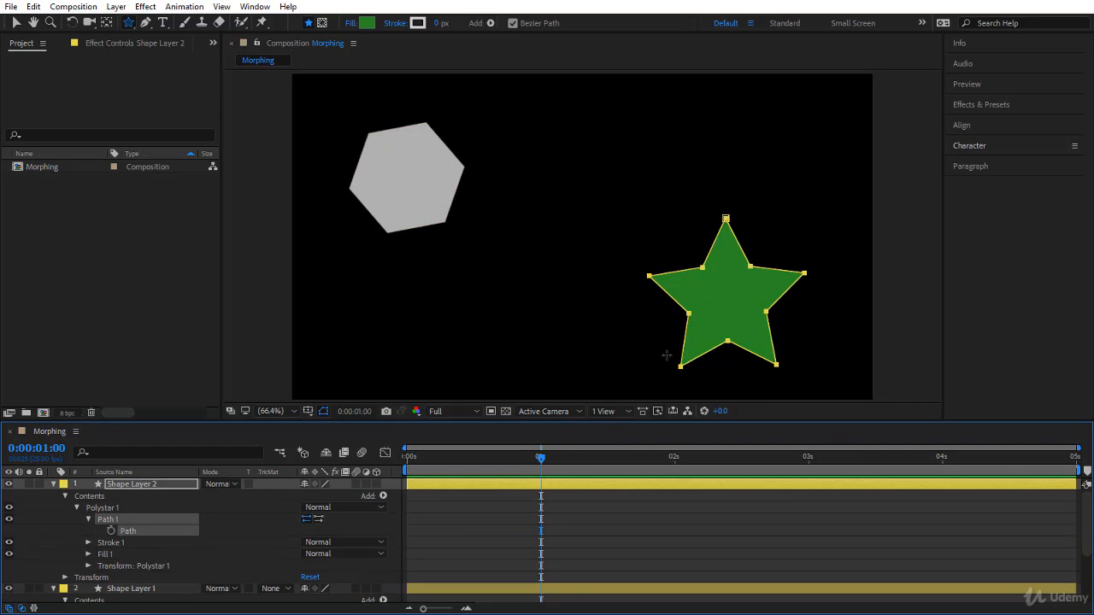
Step: Hide the green star on Shape Layer 2 and scrub back through the morph of Shape Layer 1
left_click_drag(542, 462, 820, 530)
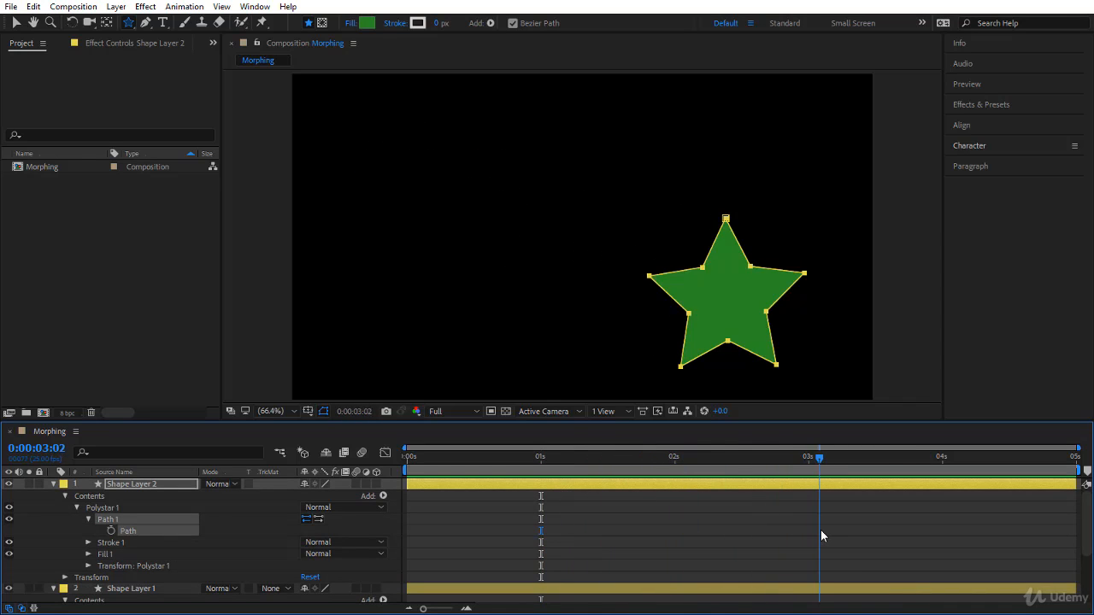
left_click(10, 484)
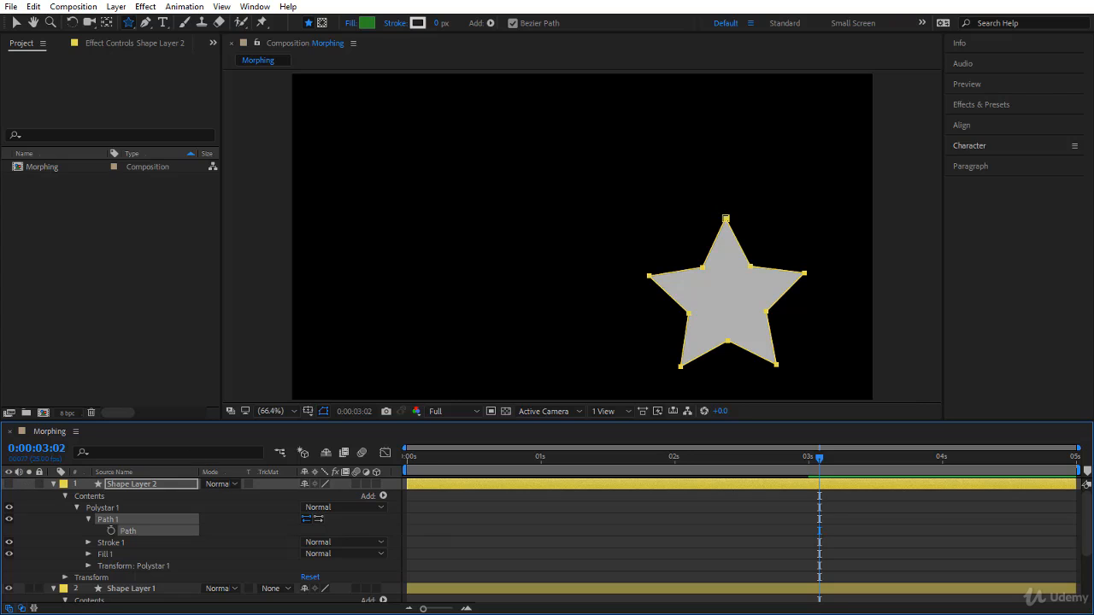
left_click(10, 484)
left_click(10, 484)
left_click_drag(819, 459, 611, 459)
left_click_drag(585, 517, 508, 525)
Step: At Shape Layer 1's 0:00:01:00 Path keyframe, set the hexagon's upper-left vertex as the first vertex
scroll(507, 526, "down", 3)
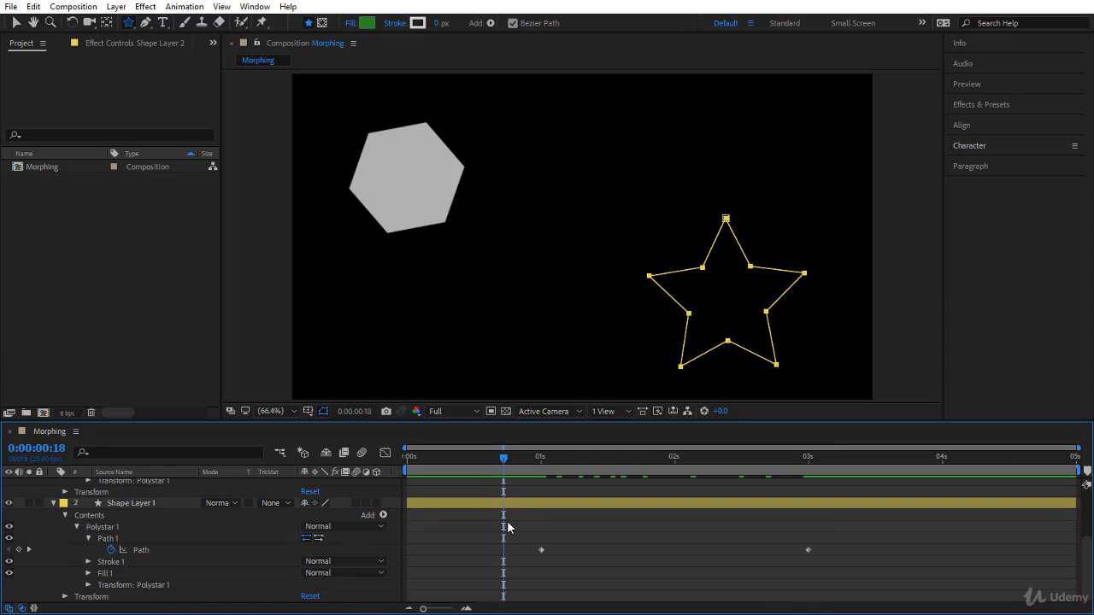
left_click(177, 551)
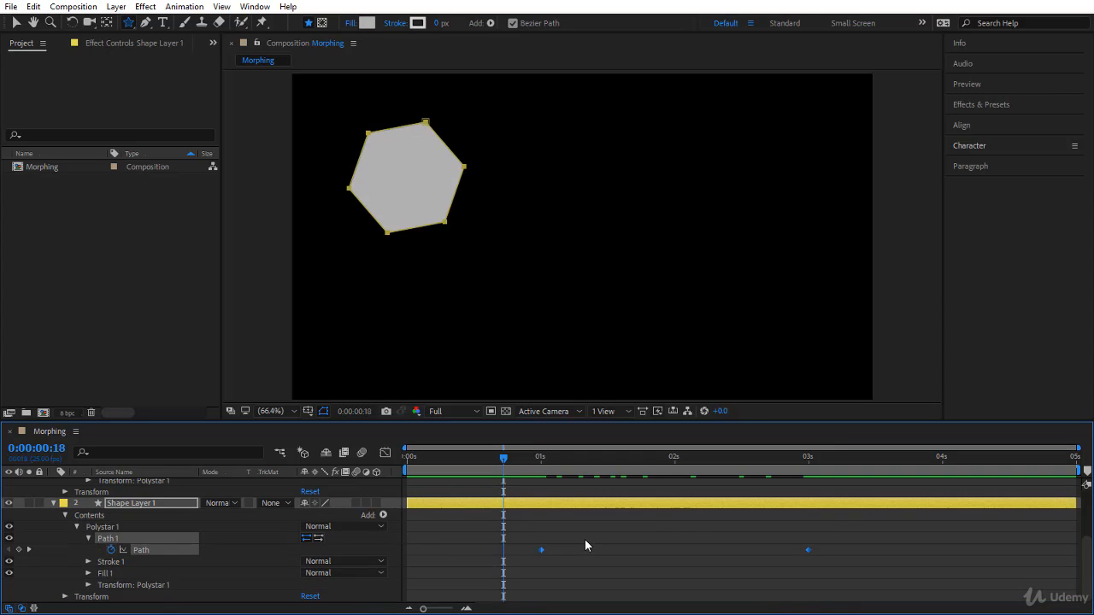
left_click(28, 549)
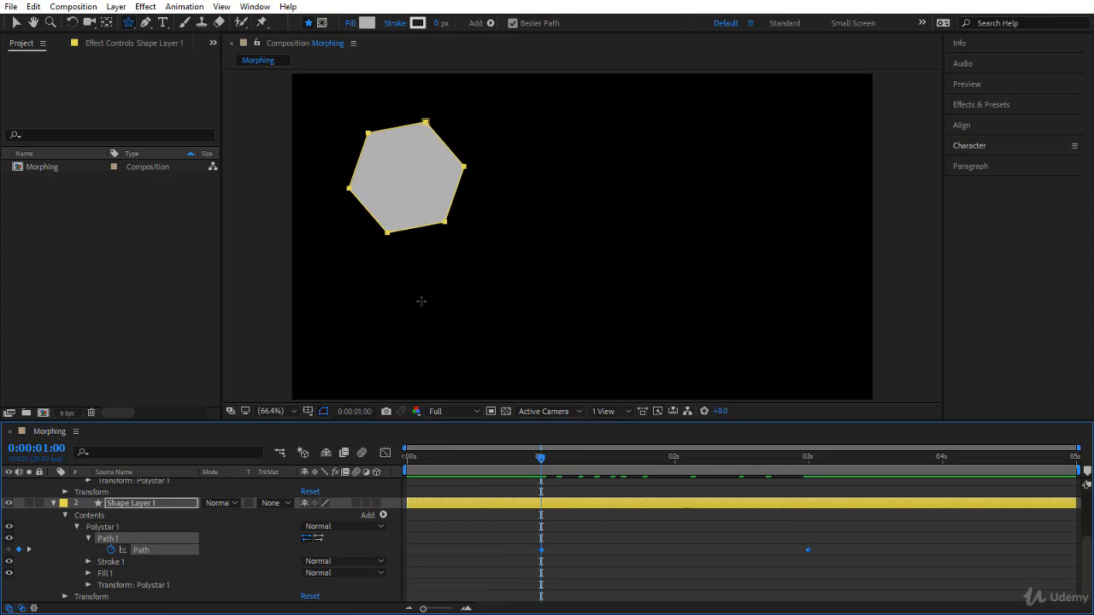
key("v")
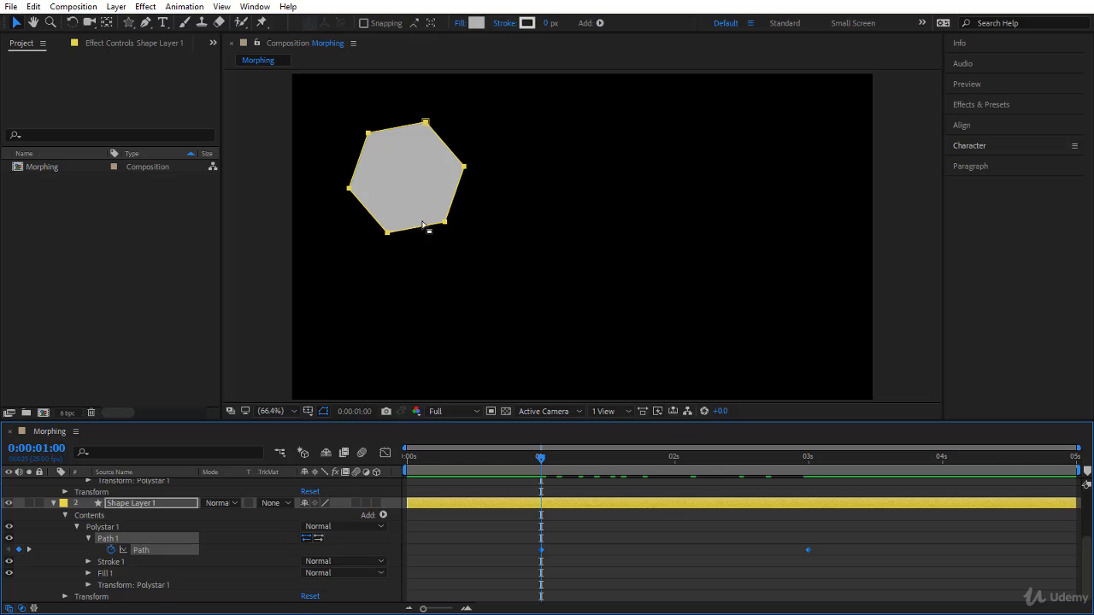
left_click(420, 228)
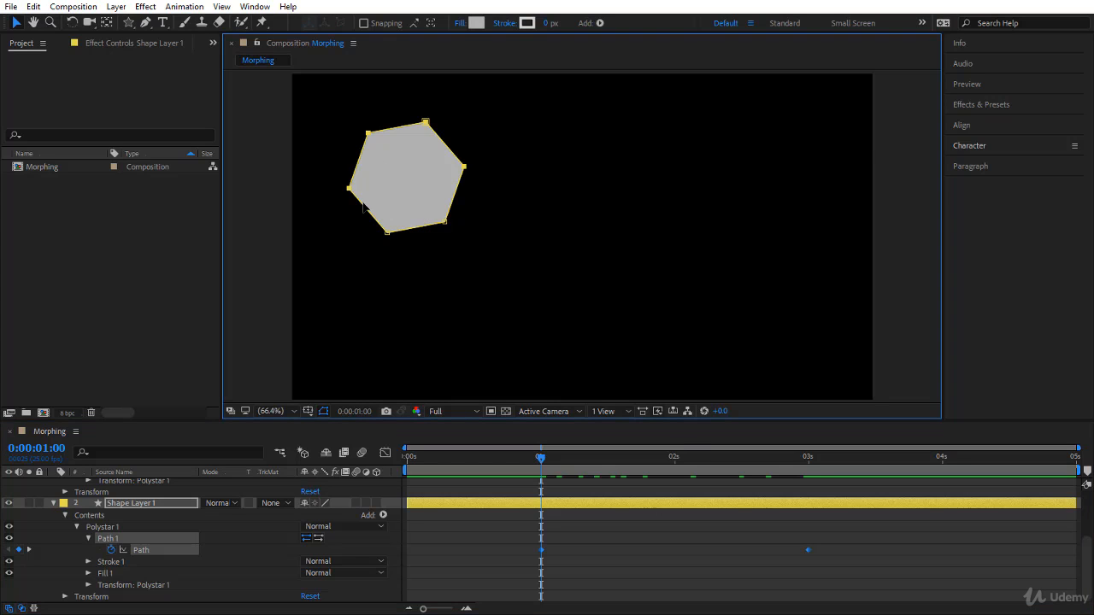
right_click(369, 135)
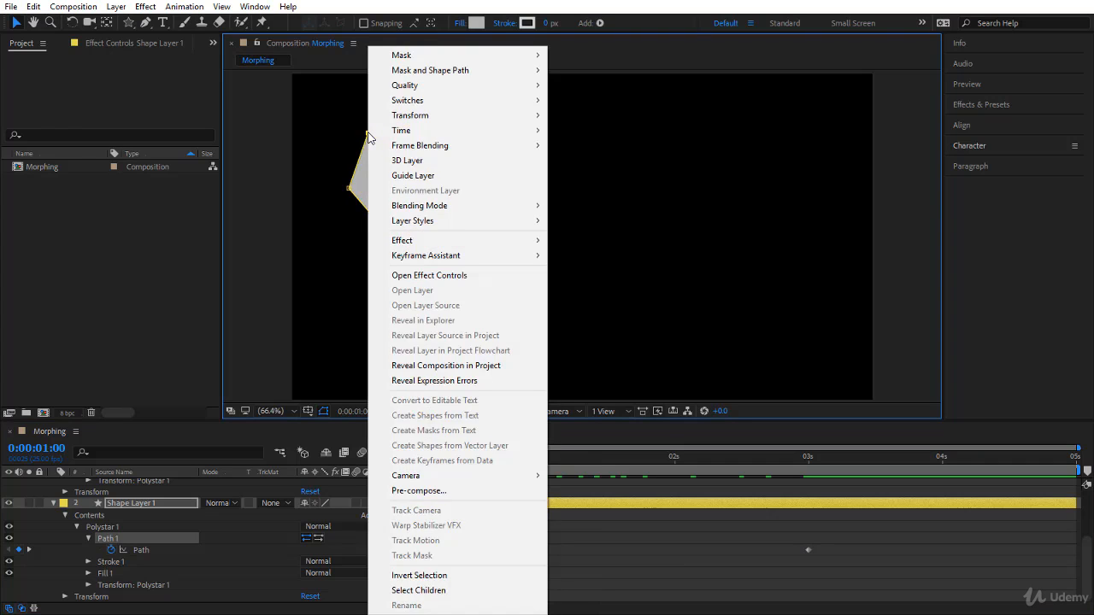
mouse_move(421, 74)
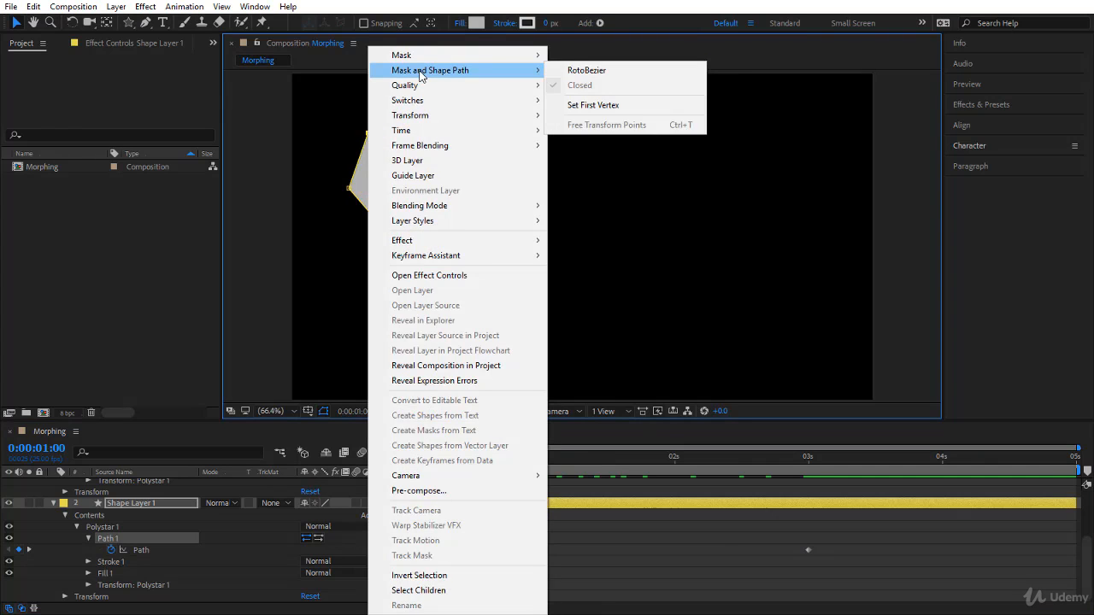
left_click(608, 106)
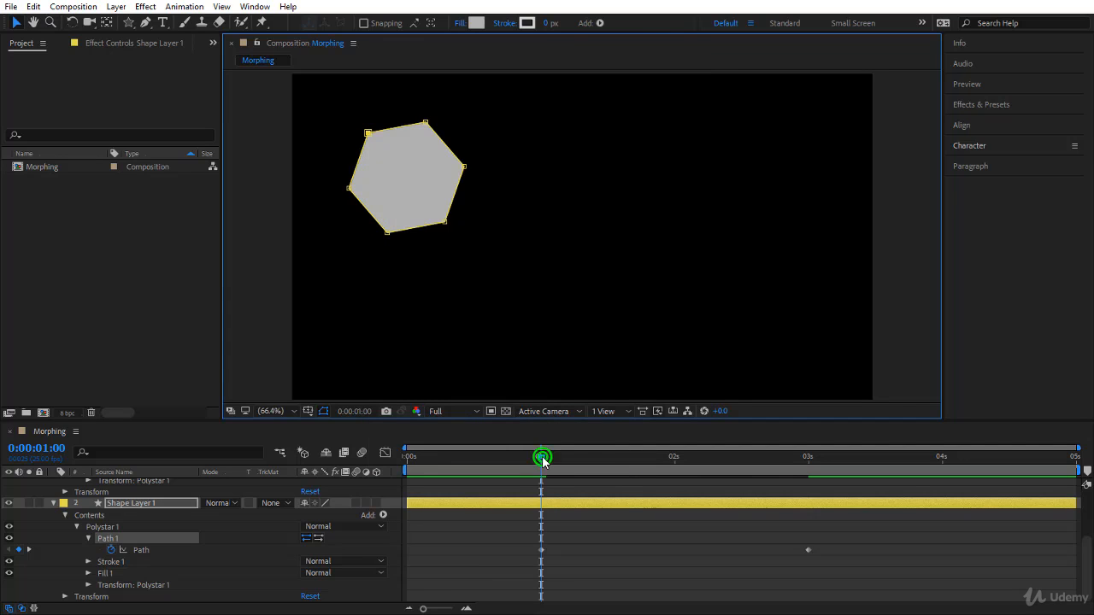
Step: Set the star's lower-right point as first vertex at the 0:00:03:00 Path keyframe, and scrub through the resulting morph
left_click_drag(542, 458, 525, 513)
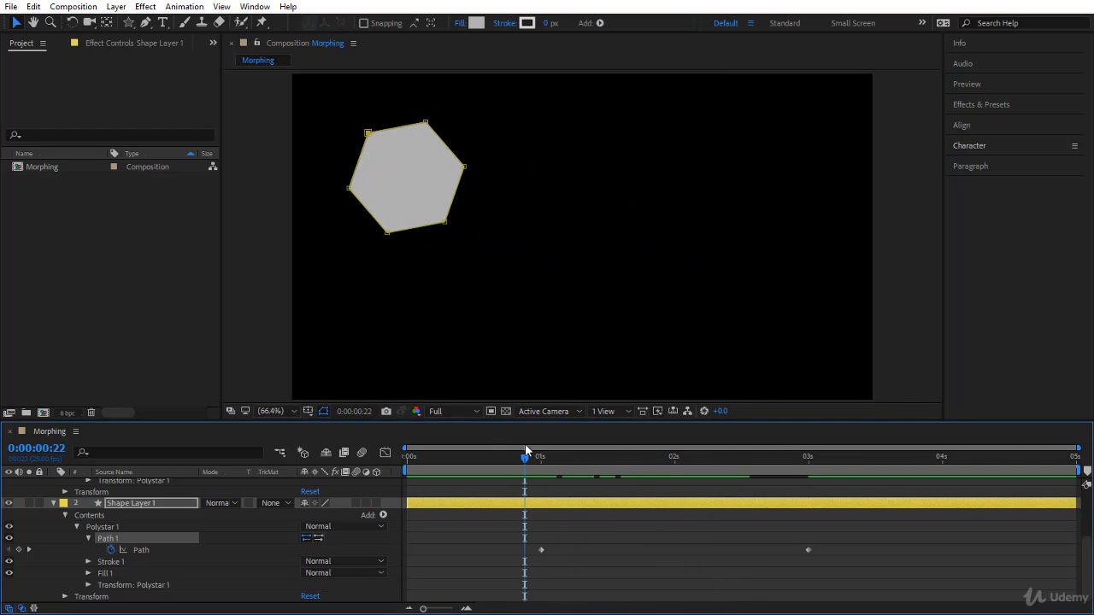
left_click_drag(525, 464, 809, 549)
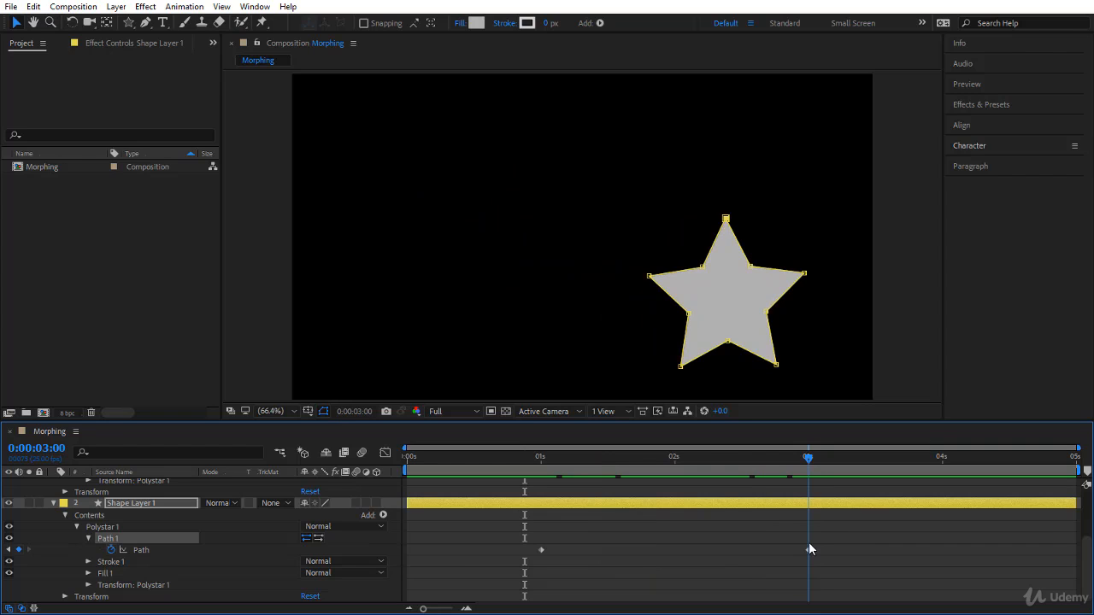
left_click(19, 550)
left_click(775, 366)
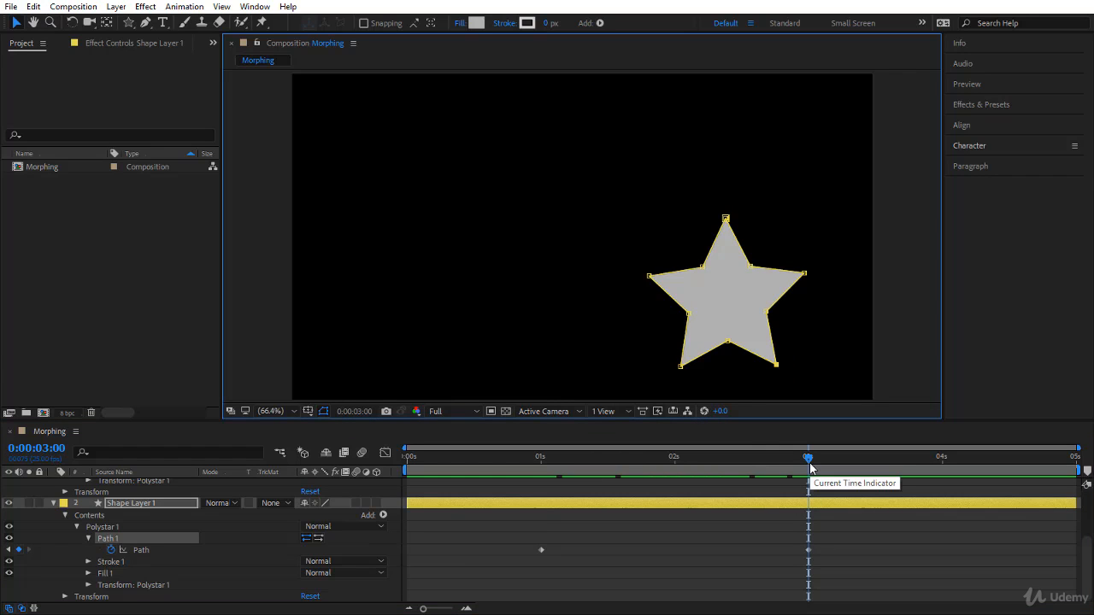
right_click(778, 363)
mouse_move(836, 72)
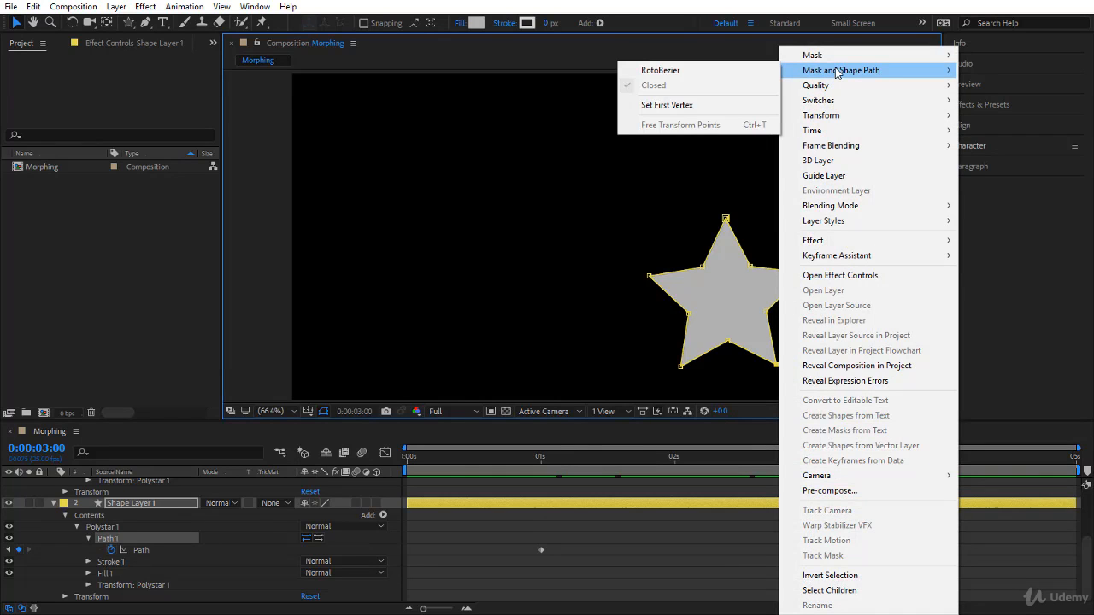
left_click(735, 104)
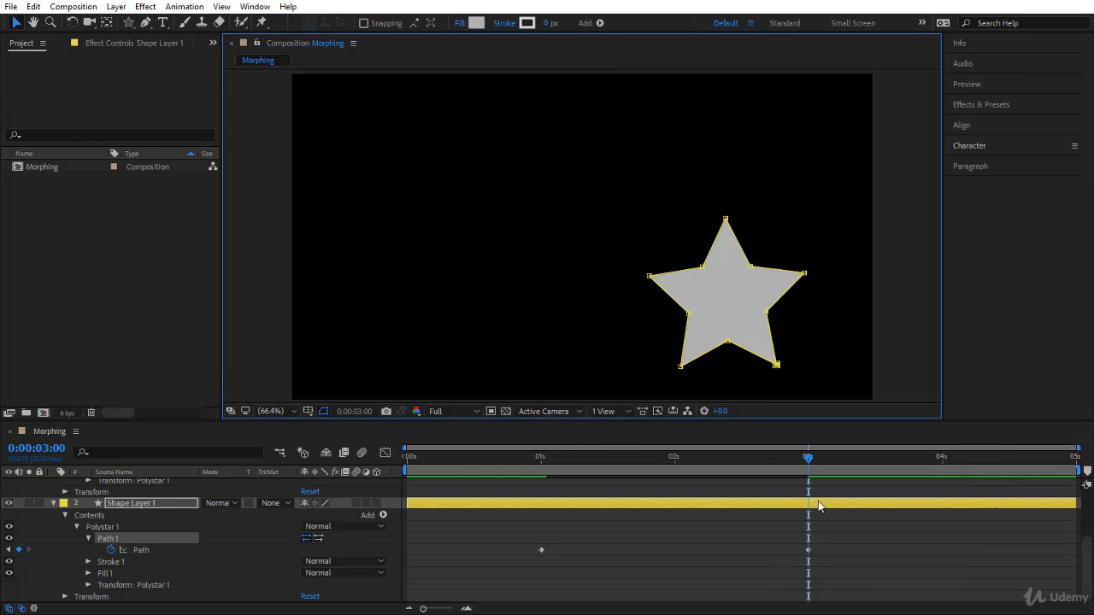
left_click_drag(809, 458, 540, 578)
left_click_drag(538, 578, 803, 560)
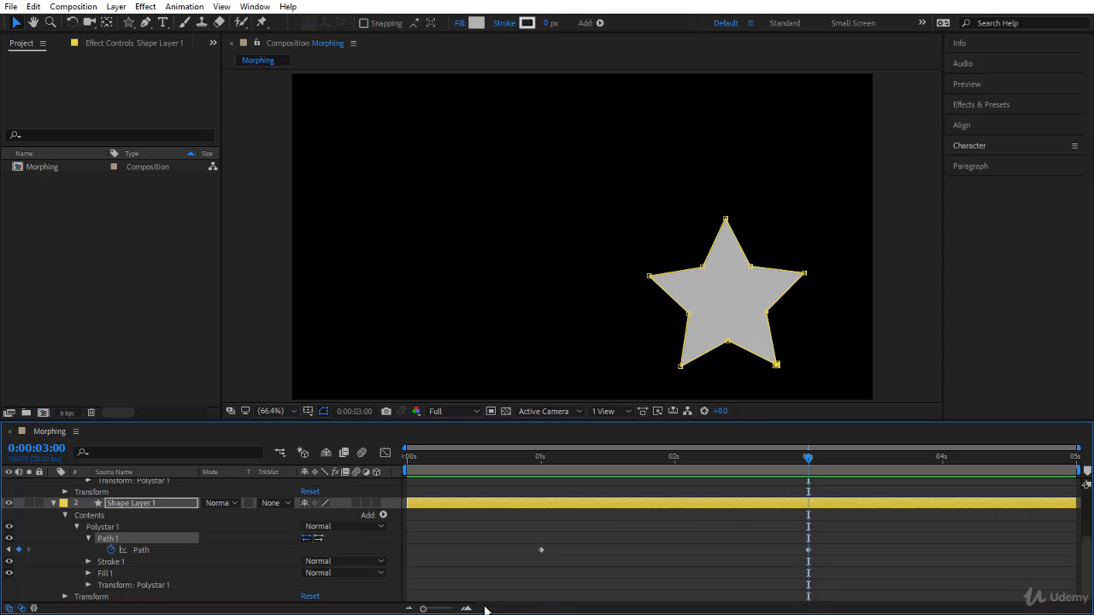
Step: Make the green star on Shape Layer 2 visible and hide Shape Layer 1
key("ctrl+d")
left_click(146, 488)
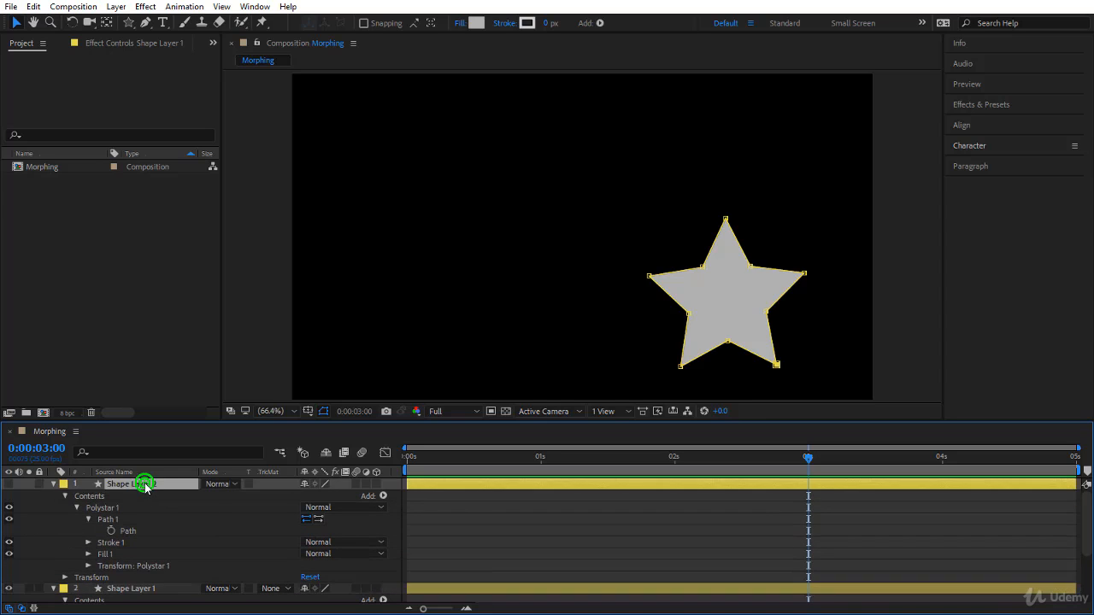
left_click(8, 484)
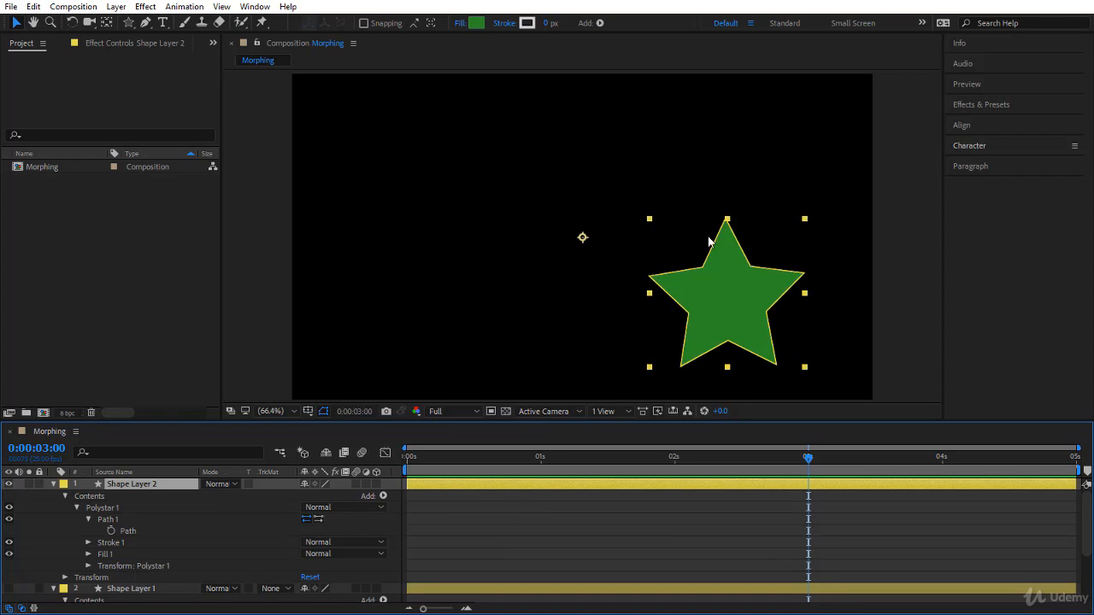
Step: In Shape Layer 2's Polystar 1 transform, set Skew to 11 and Rotation to 30°
left_click(88, 565)
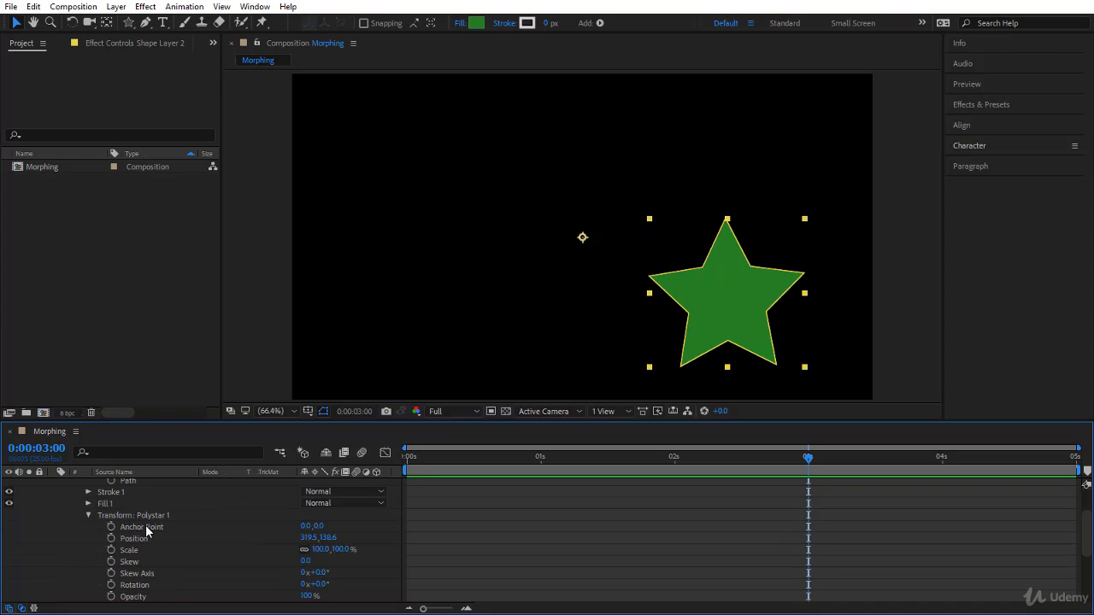
scroll(195, 547, "down", 3)
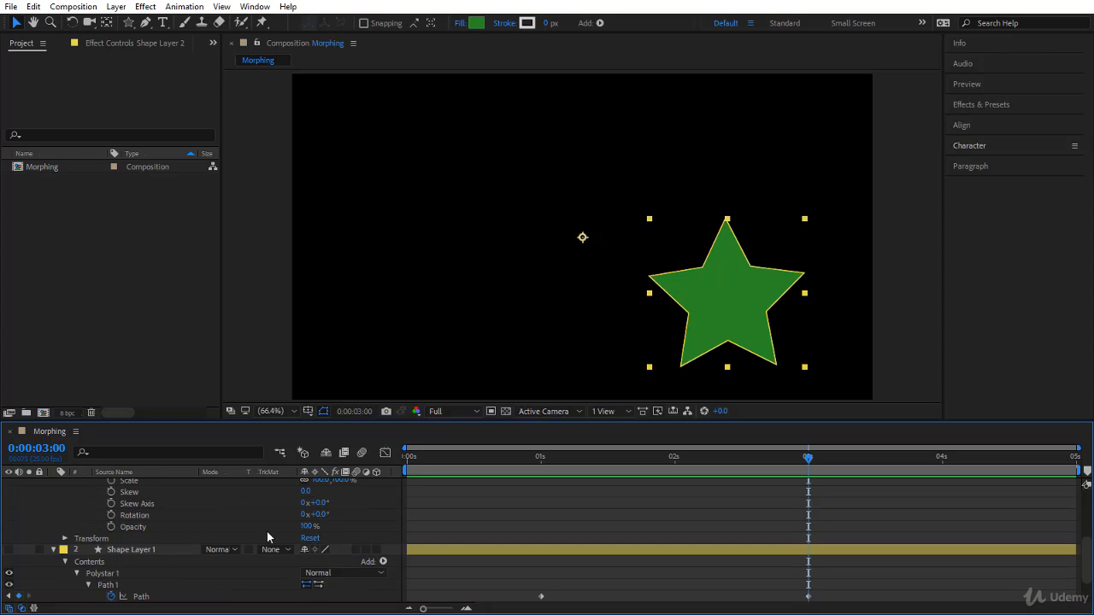
left_click(308, 490)
left_click_drag(309, 490, 359, 517)
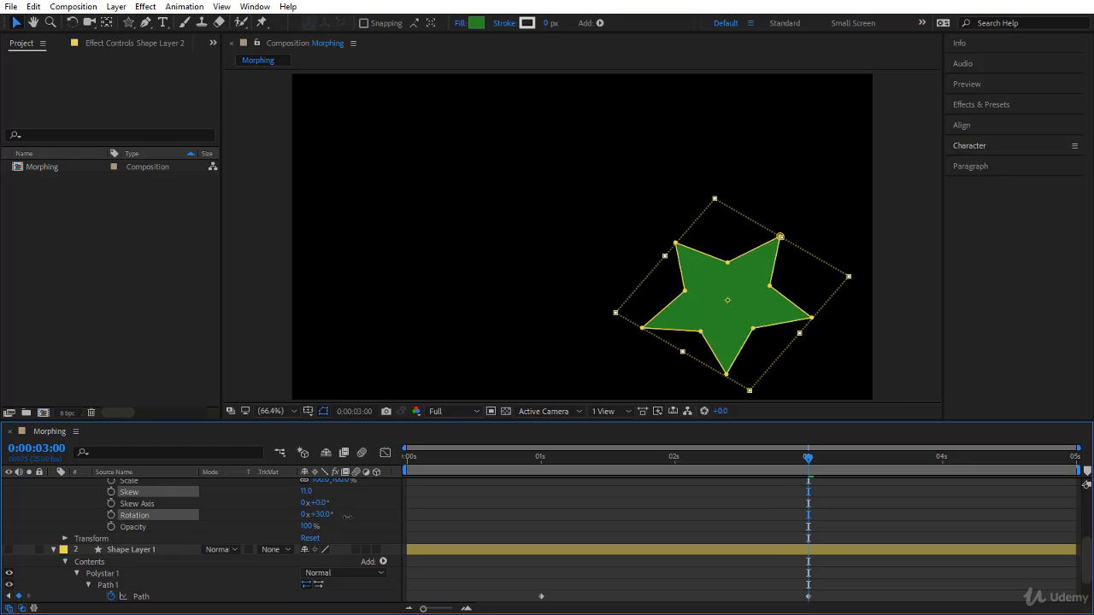
Step: Increase the Polystar 1 Skew of Shape Layer 2 to 32
scroll(95, 559, "up", 5)
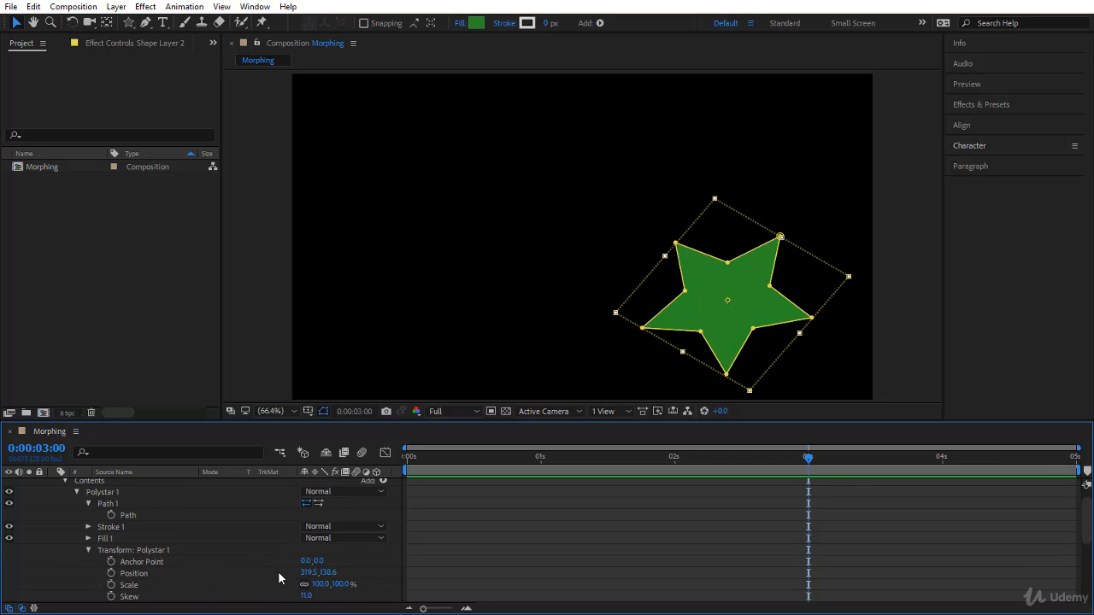
scroll(273, 568, "down", 3)
left_click_drag(303, 563, 432, 580)
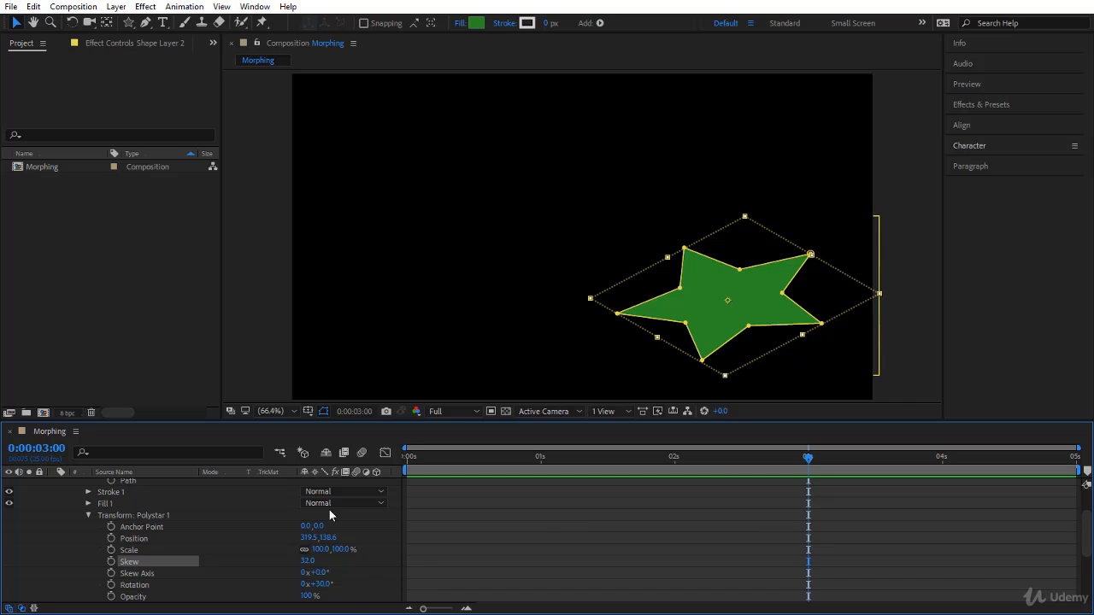
Step: Copy Shape Layer 2's Path onto Shape Layer 1's Path at 0:00:03:00 and scrub between the keyframes to check the morph
scroll(329, 510, "up", 3)
left_click(153, 531)
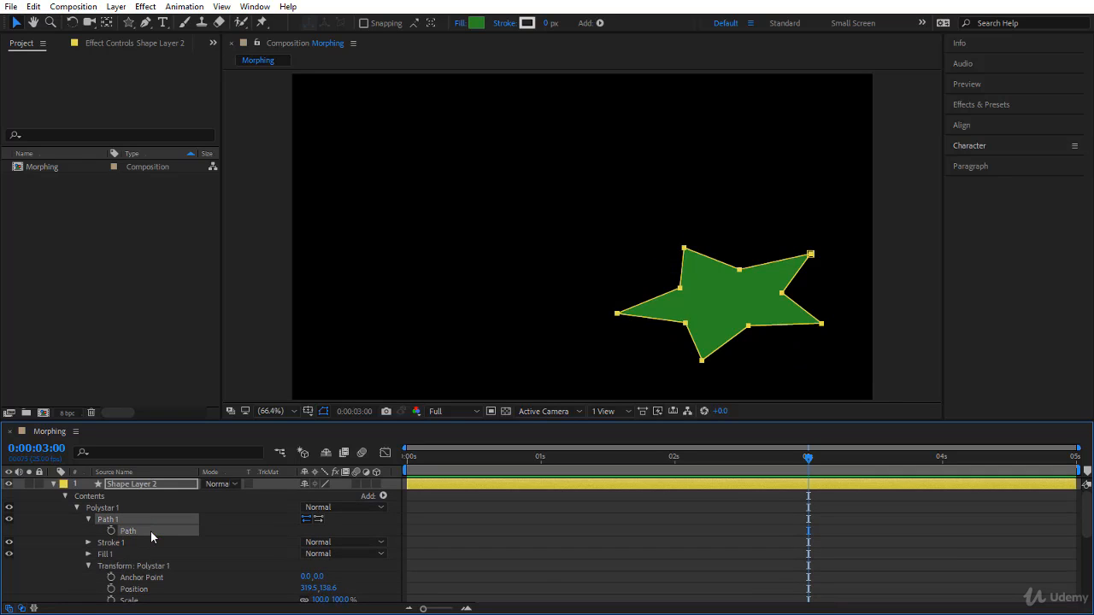
scroll(150, 531, "down", 6)
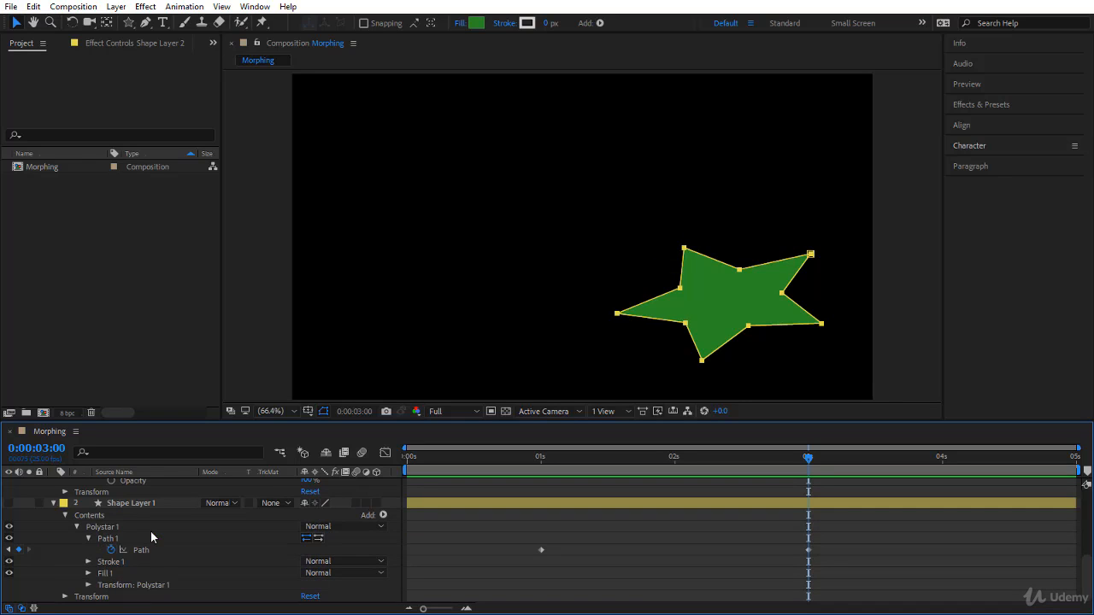
left_click(161, 555)
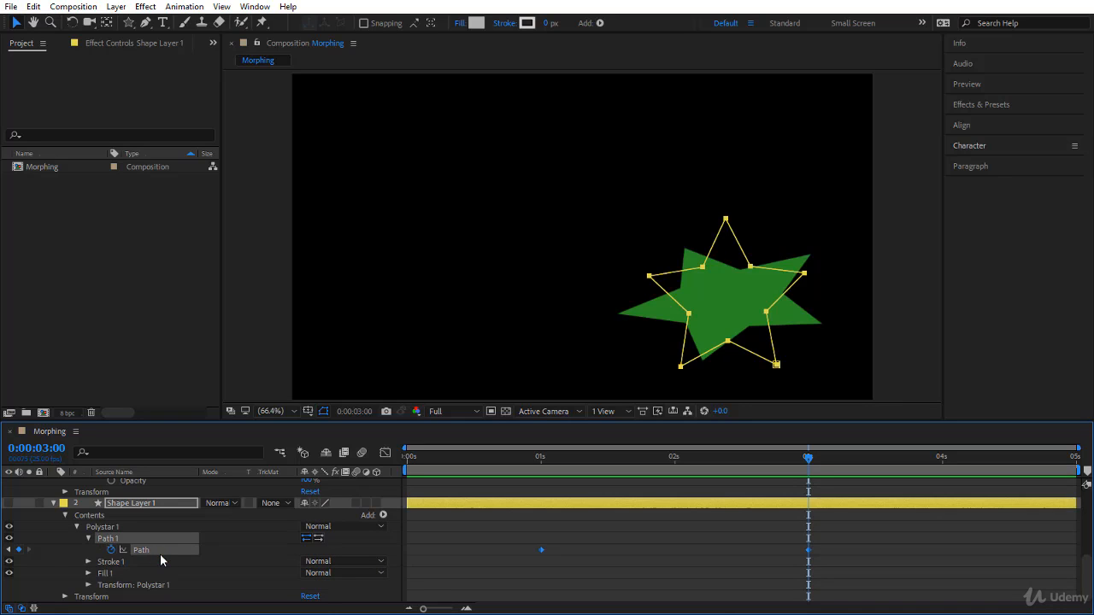
key("ctrl+v")
left_click_drag(811, 463, 536, 500)
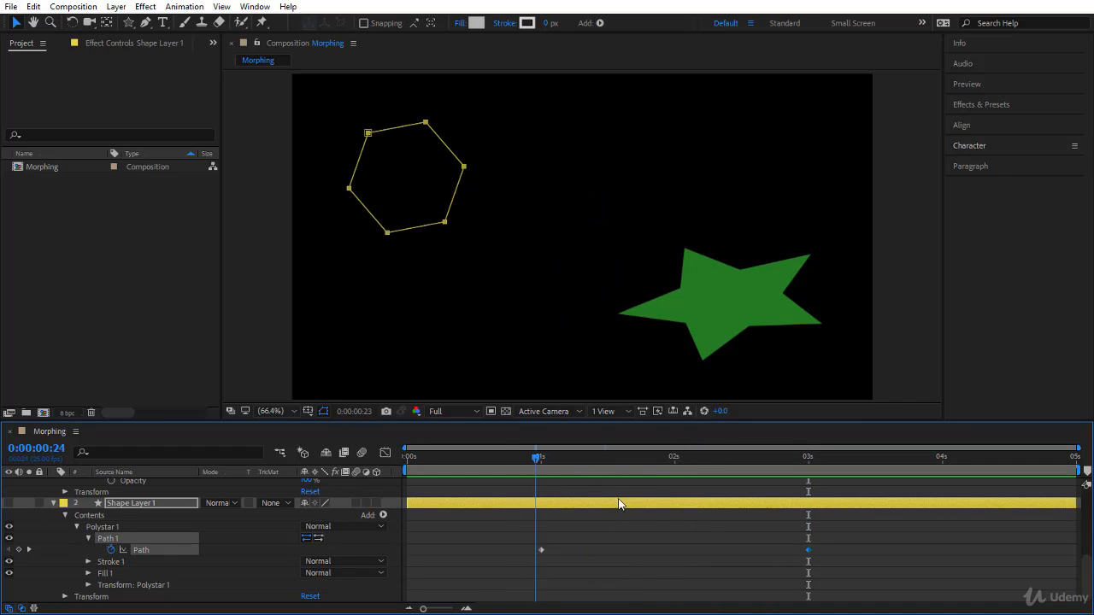
left_click_drag(618, 499, 811, 523)
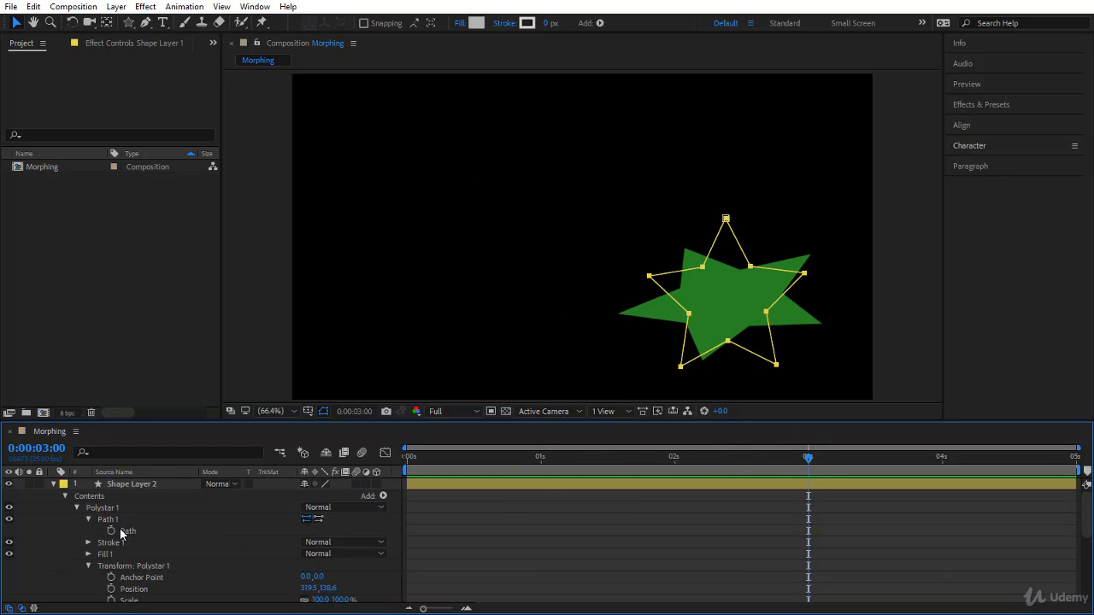
Step: Compare Shape Layer 2's Path and Polystar 1 transform properties with the Path and Polystar 1 transform of Shape Layer 1
scroll(120, 536, "up", 5)
left_click(164, 529)
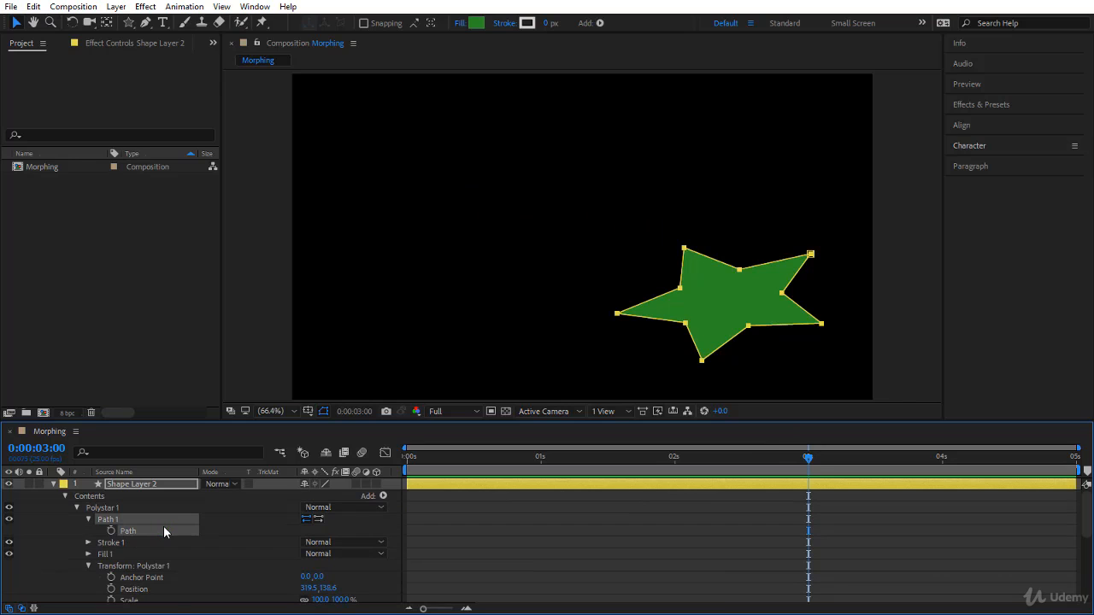
scroll(164, 531, "down", 3)
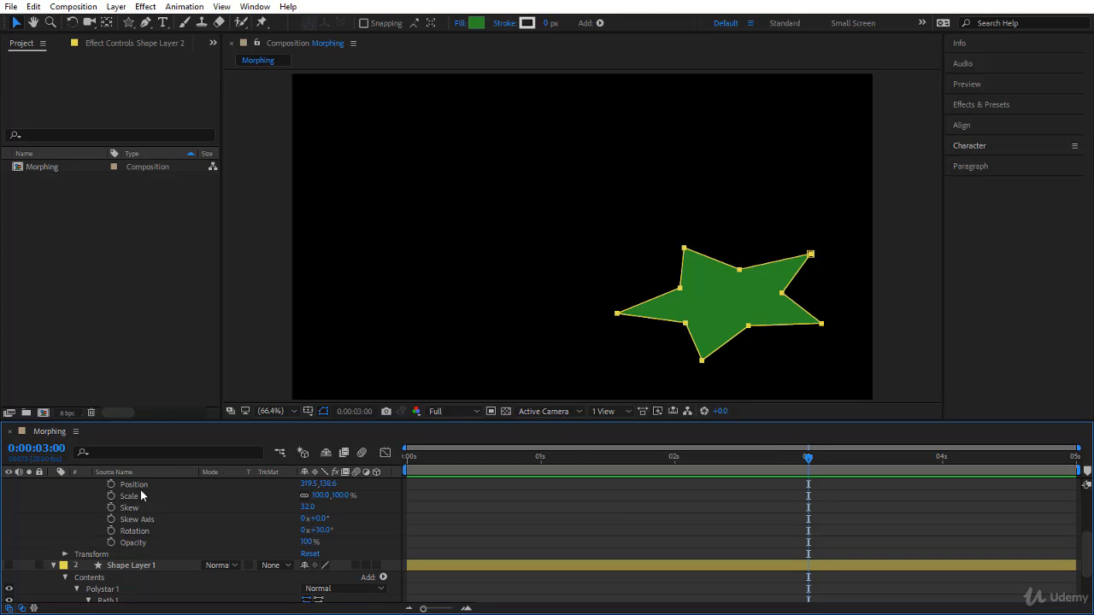
scroll(158, 563, "up", 3)
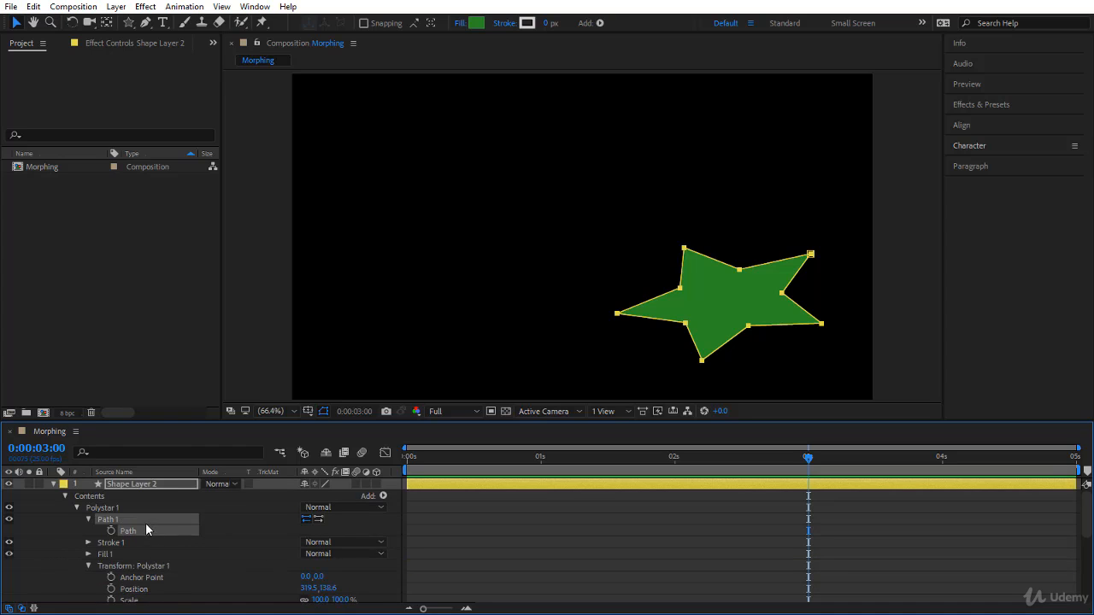
scroll(154, 547, "down", 3)
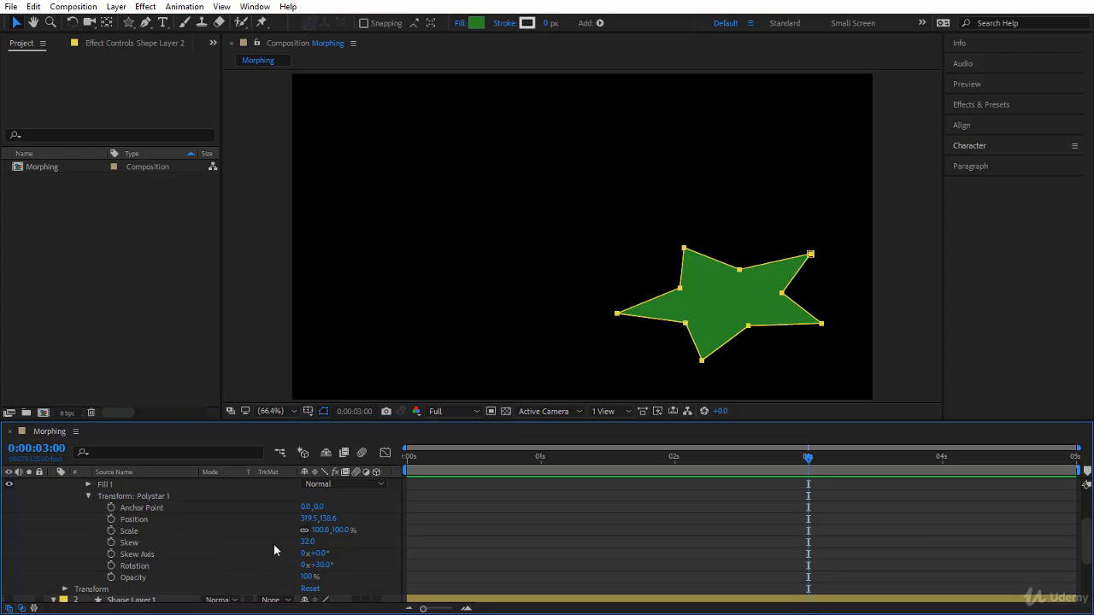
scroll(221, 553, "down", 3)
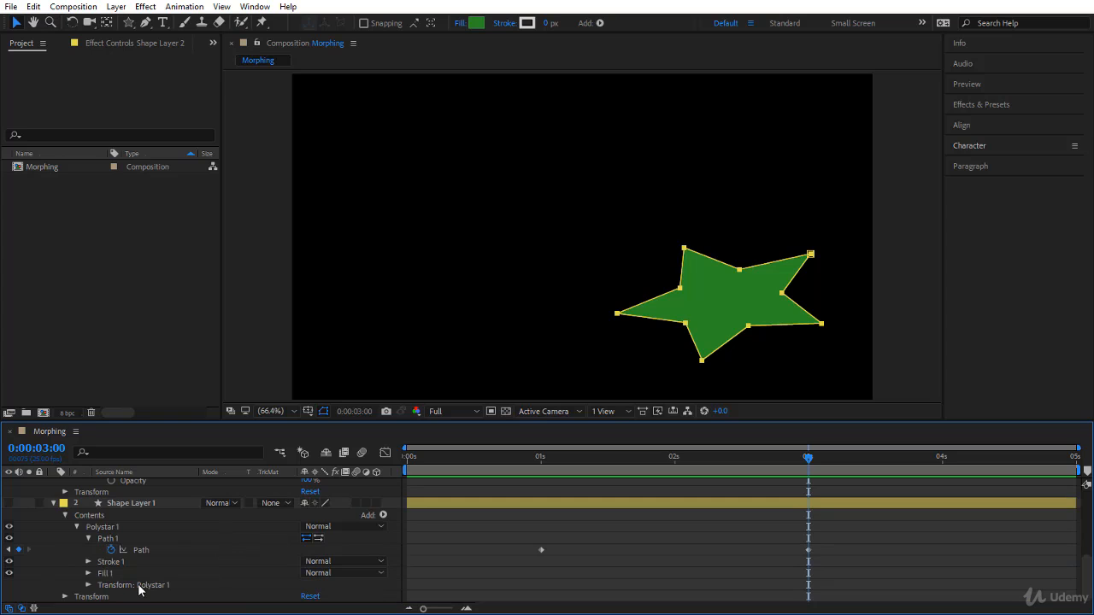
scroll(193, 589, "up", 5)
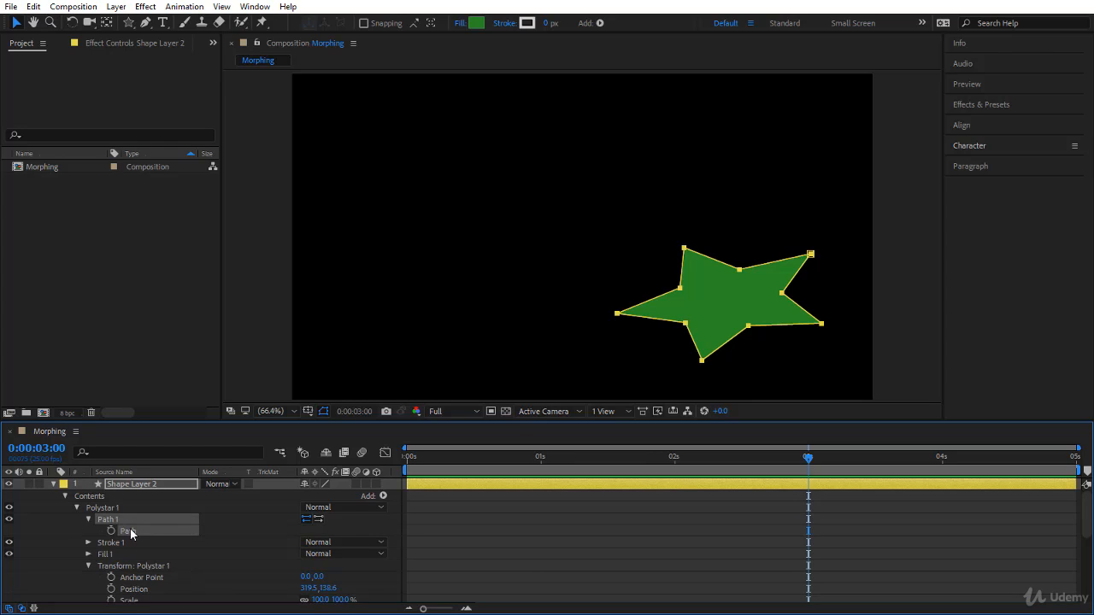
scroll(175, 558, "down", 3)
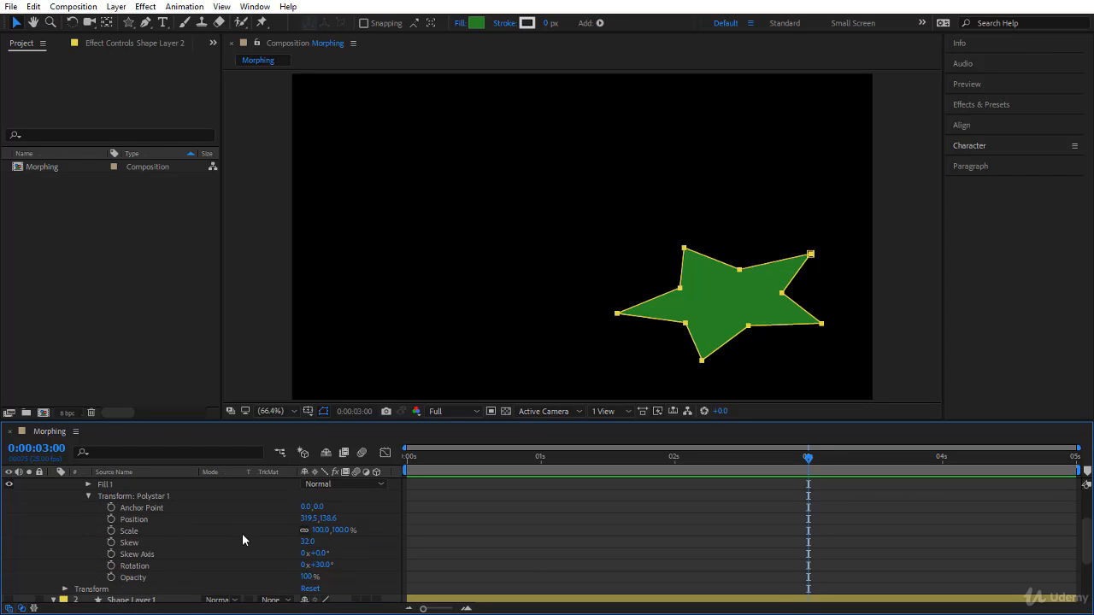
scroll(226, 528, "up", 2)
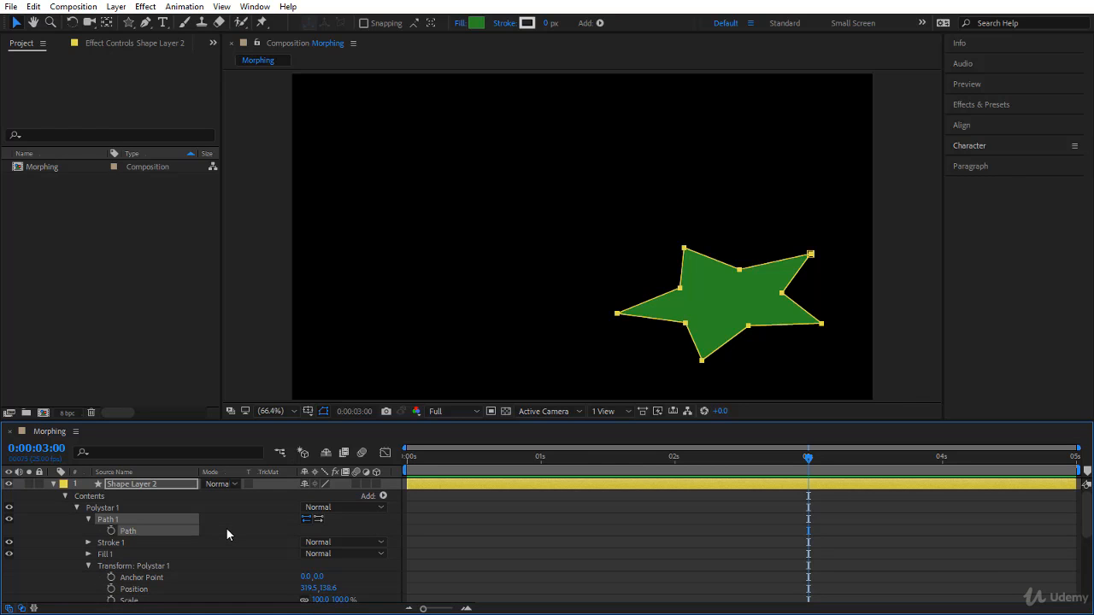
Step: Undo the skew and rotation changes made to Shape Layer 2's Polystar 1 transform
key("ctrl+z")
key("ctrl+z")
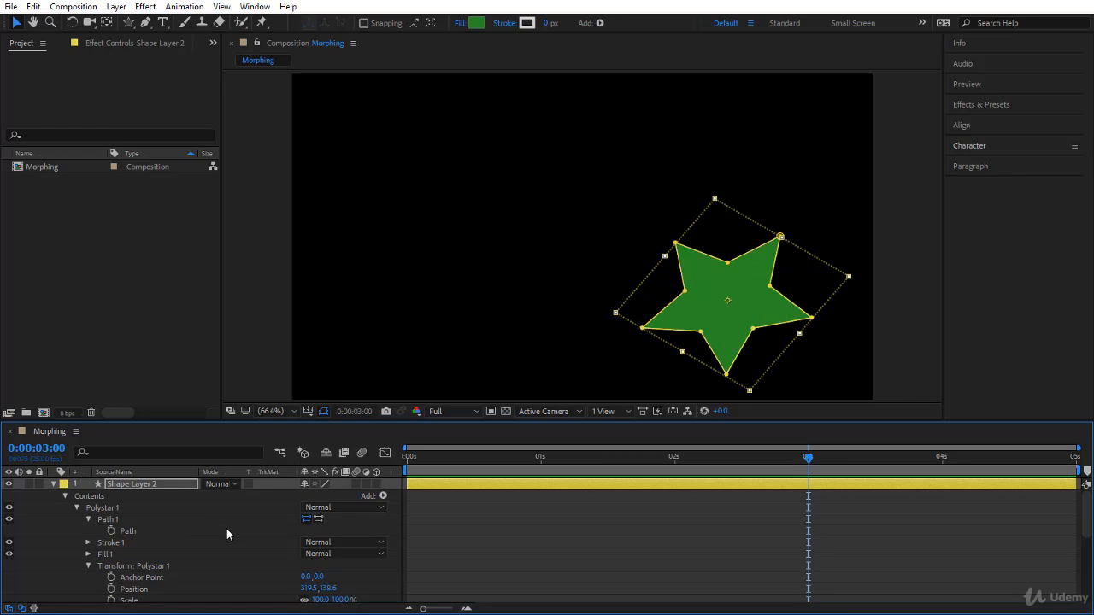
key("ctrl+z")
key("ctrl+z")
scroll(226, 528, "down", 3)
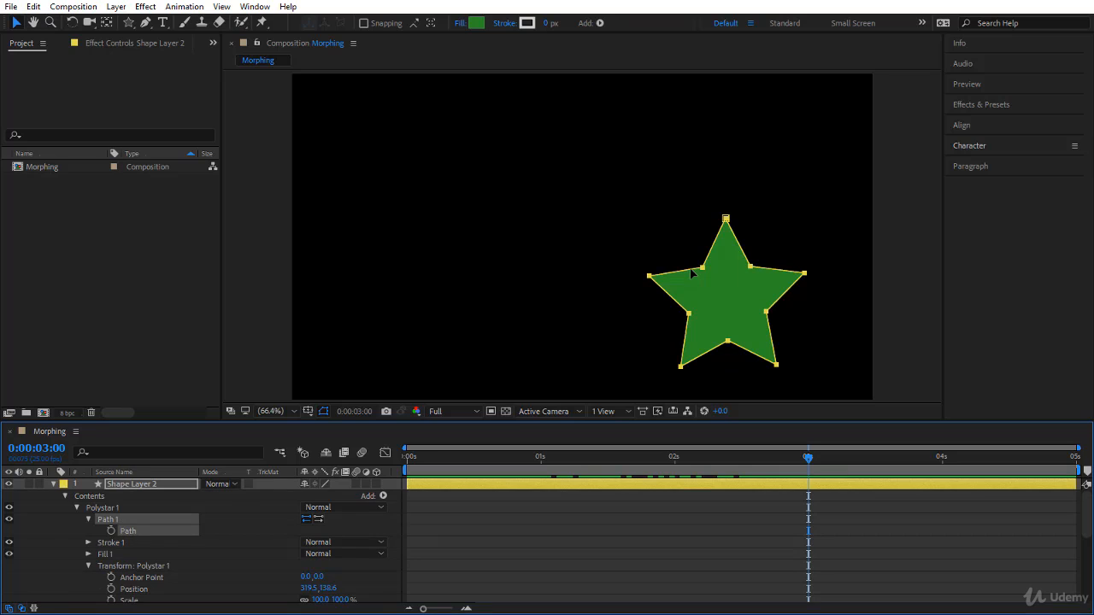
Step: Scale down the green star's path proportionally with its free-transform box and centre it over the gray star
double_click(692, 273)
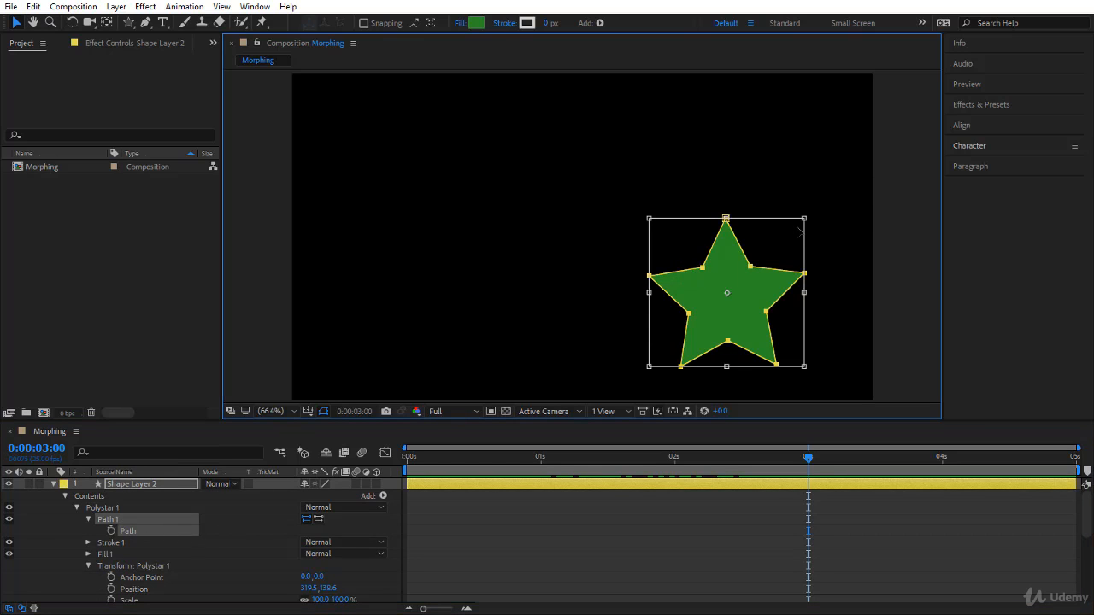
left_click_drag(806, 220, 758, 271)
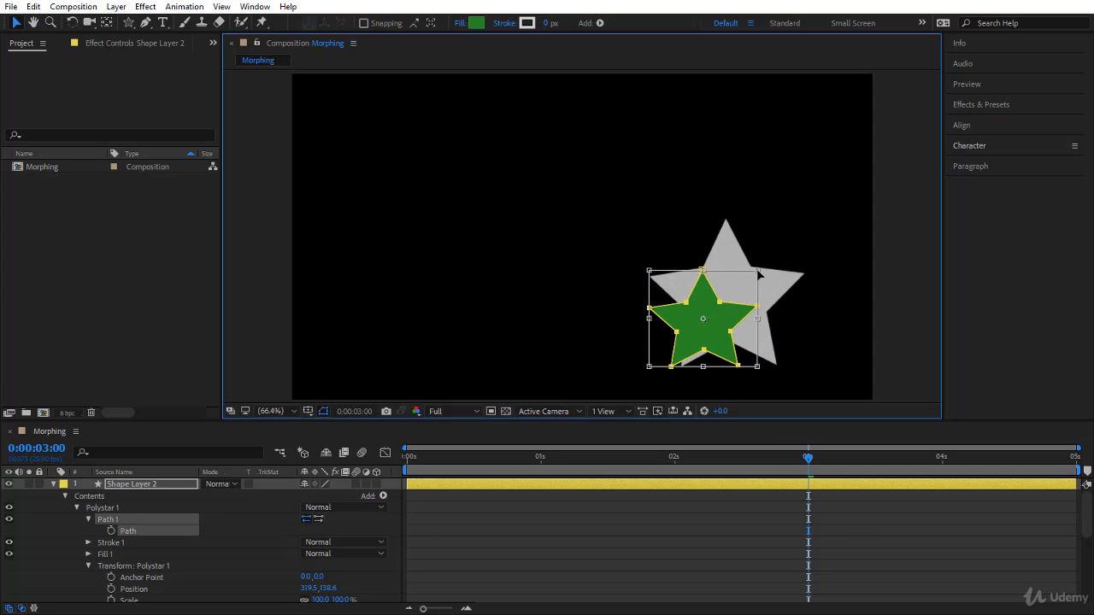
left_click_drag(720, 325, 744, 296)
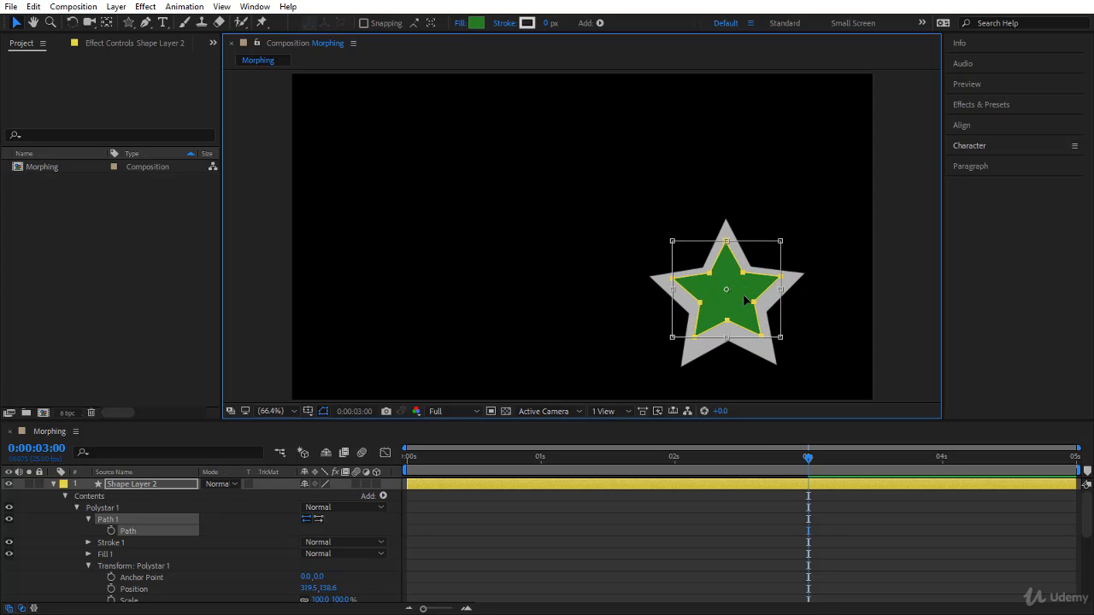
scroll(211, 563, "down", 3)
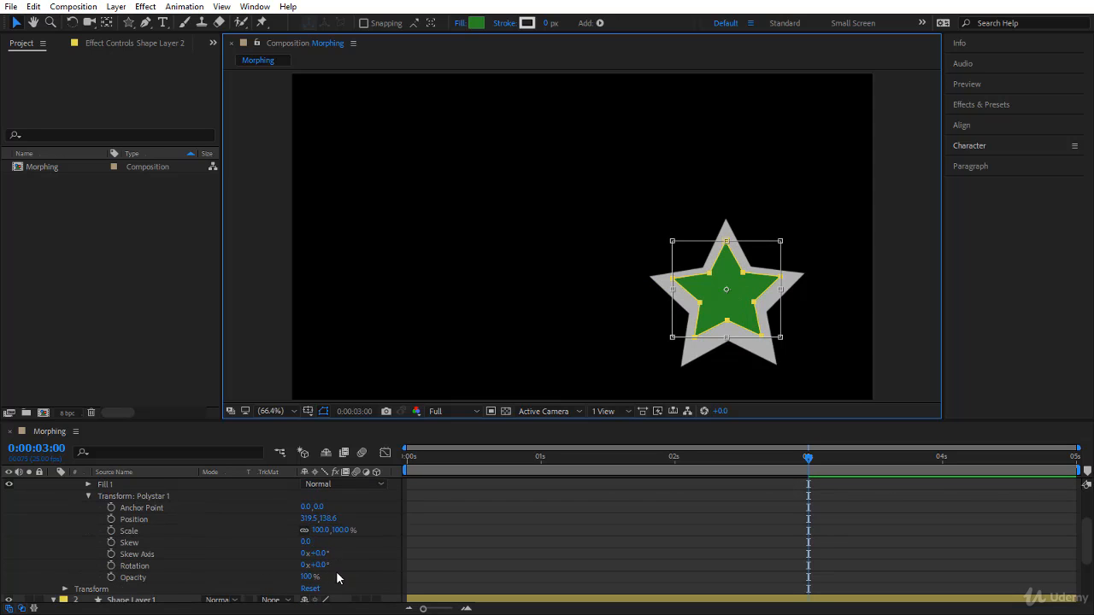
left_click(671, 496)
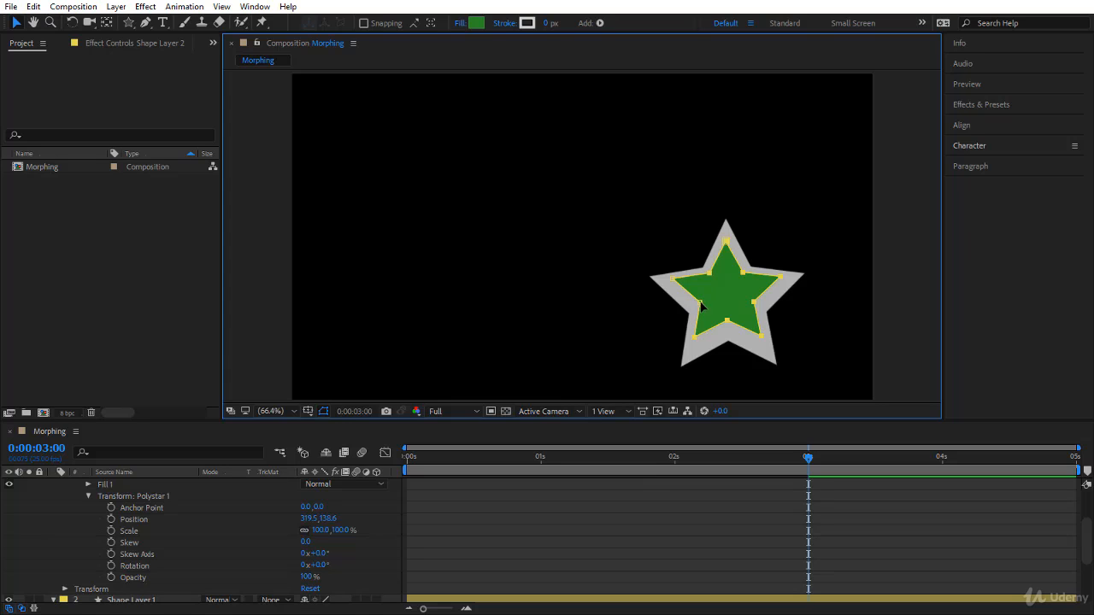
Step: Pull the green star's lower-left inner, upper-right inner and lower-right outer vertices outward to form three long spikes
left_click(701, 303)
left_click_drag(663, 327, 612, 343)
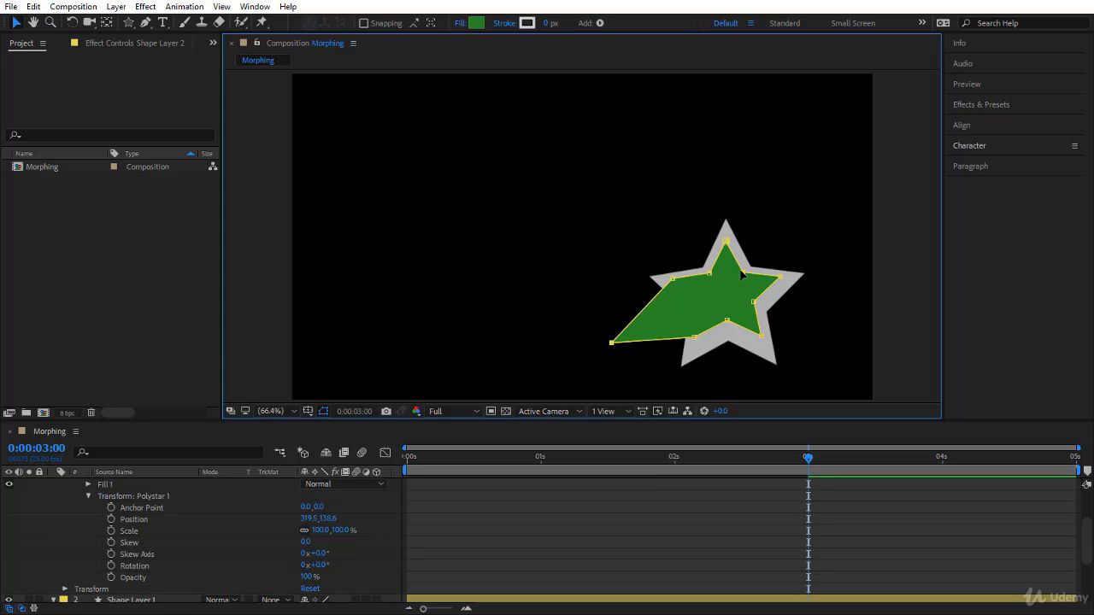
left_click(744, 274)
left_click_drag(745, 275, 806, 190)
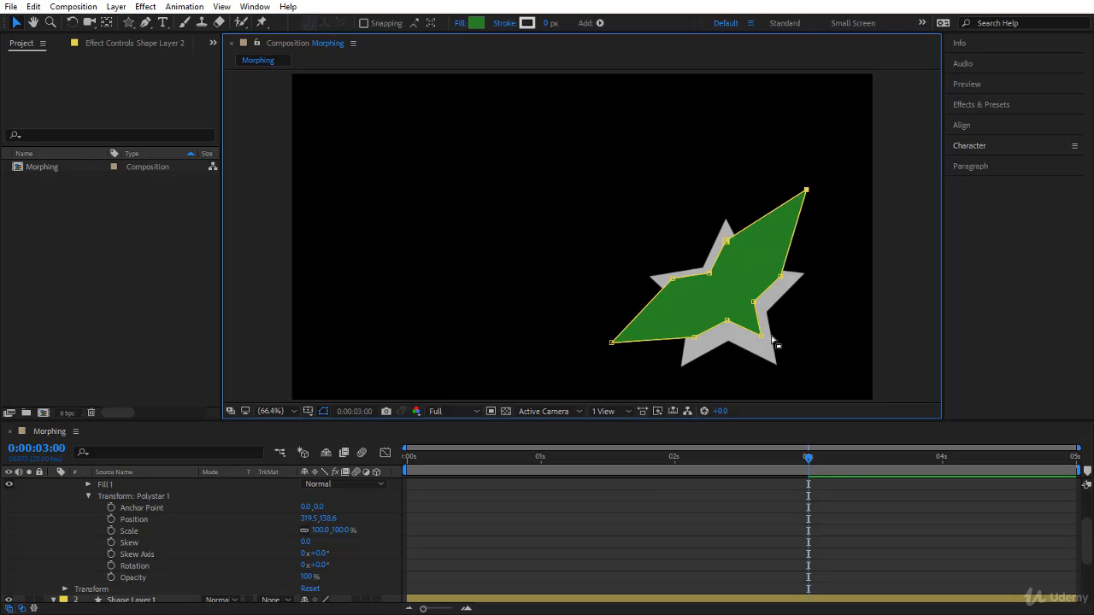
left_click_drag(761, 335, 798, 383)
left_click(813, 502)
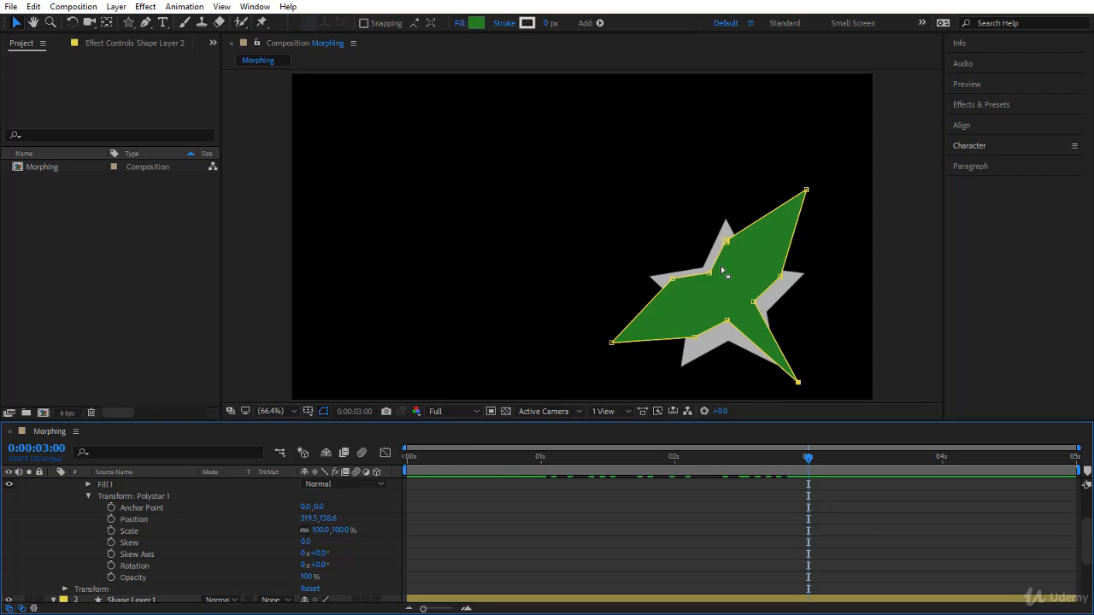
Step: Copy Shape Layer 2's reshaped Path onto Shape Layer 1's Path keyframe at 0:00:03:00
scroll(171, 517, "up", 2)
left_click(142, 532)
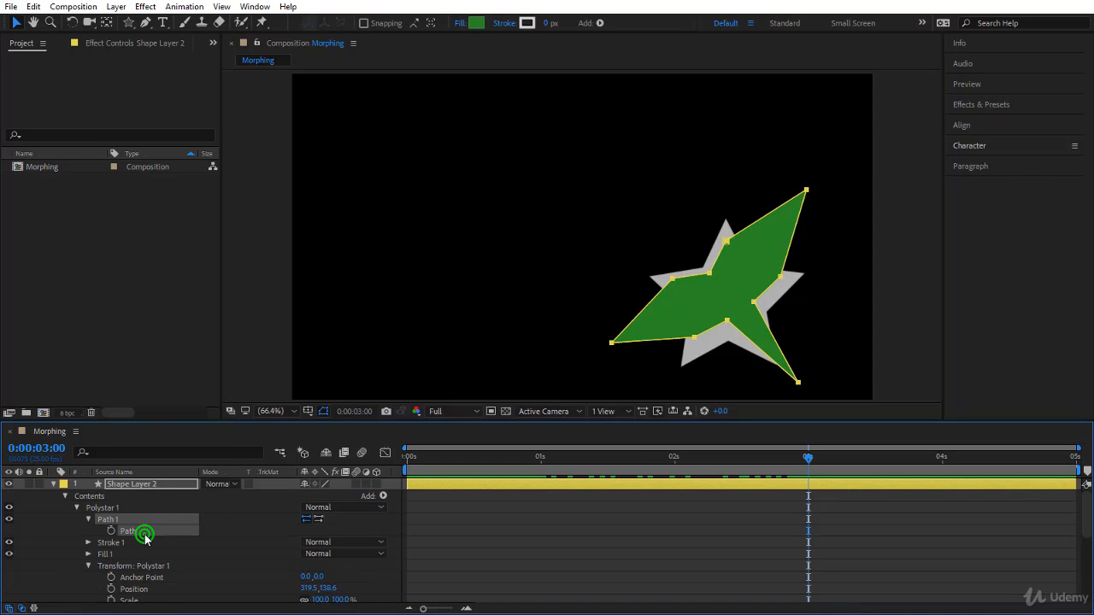
scroll(190, 533, "down", 8)
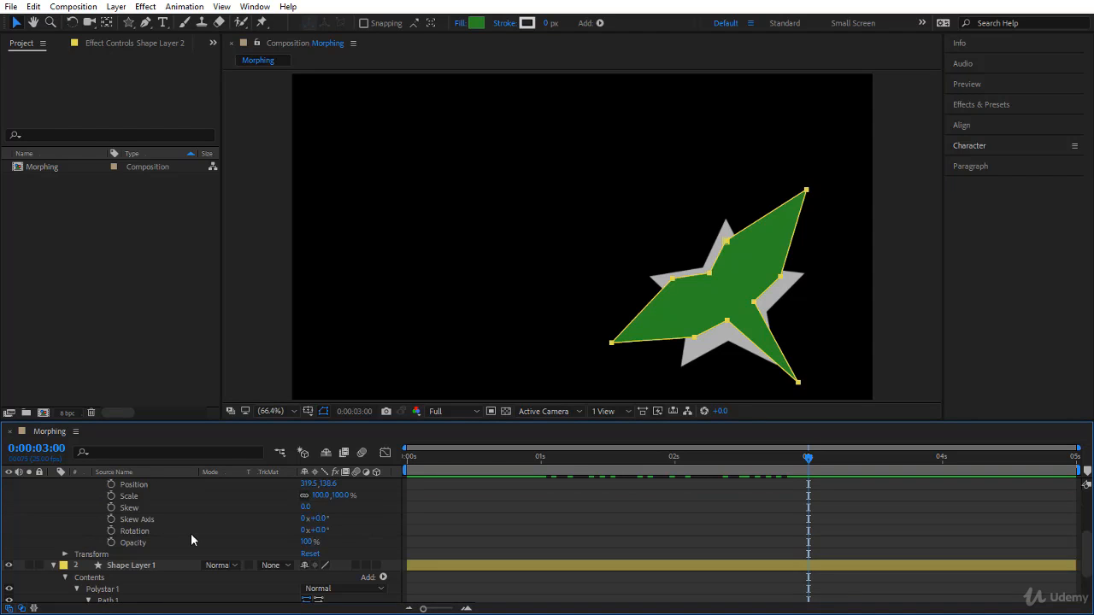
left_click(166, 548)
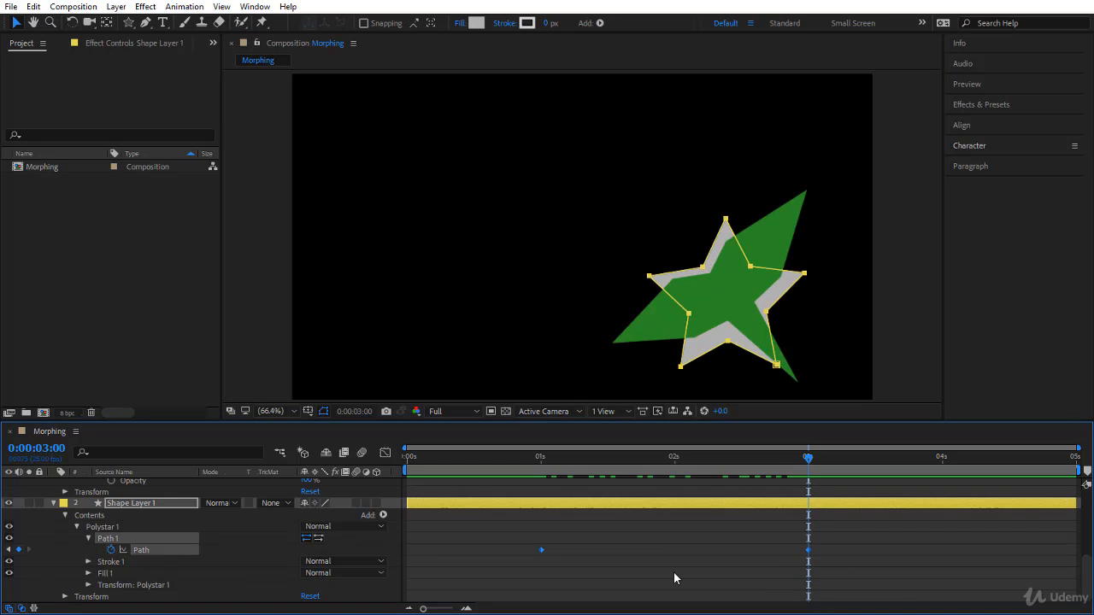
key("ctrl+v")
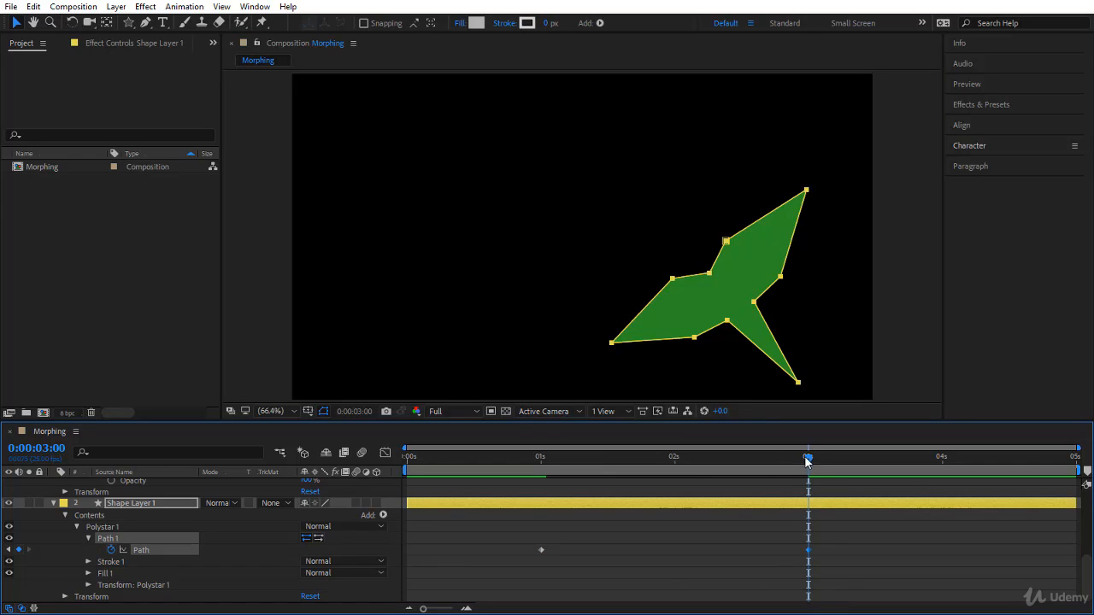
Step: Hide Shape Layer 2, preview Shape Layer 1's morph from the start, and return the playhead to 0:00:03:00
left_click_drag(807, 461, 819, 567)
scroll(117, 491, "up", 5)
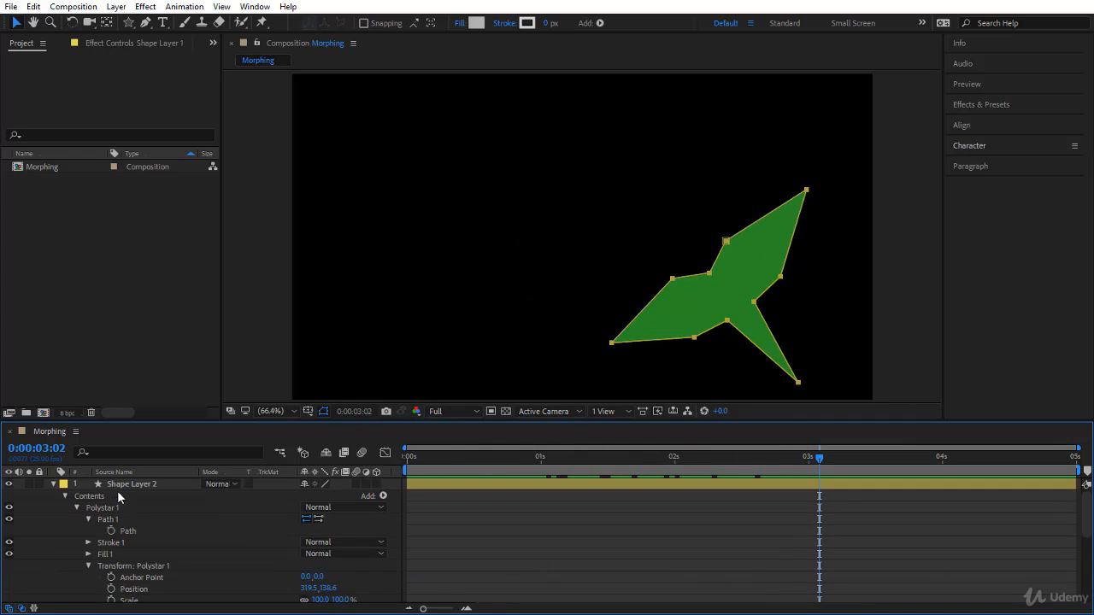
left_click(8, 484)
left_click(817, 459)
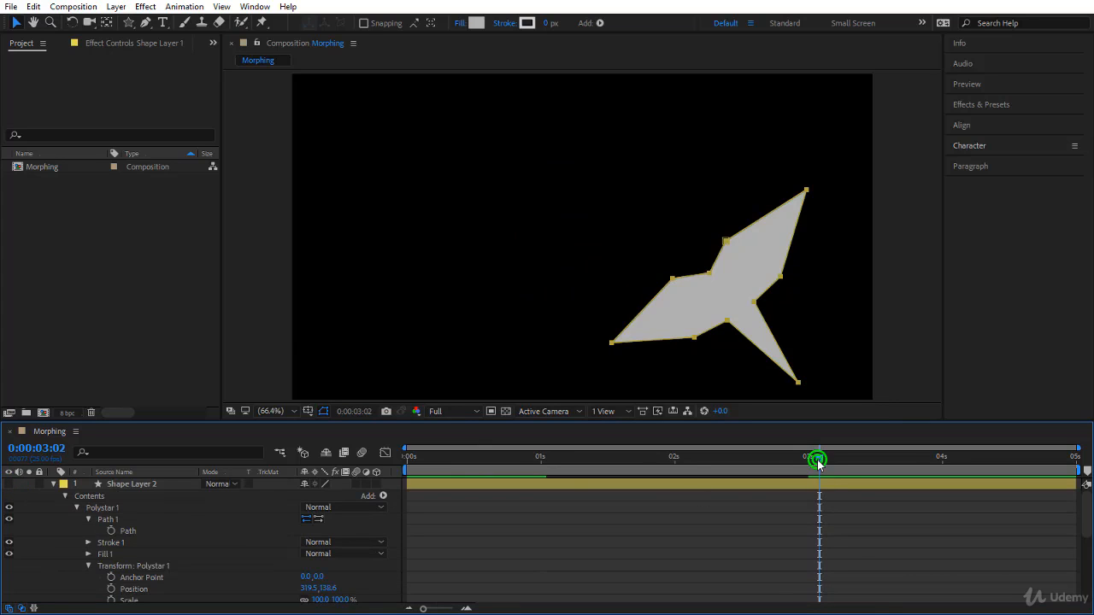
left_click_drag(817, 460, 366, 544)
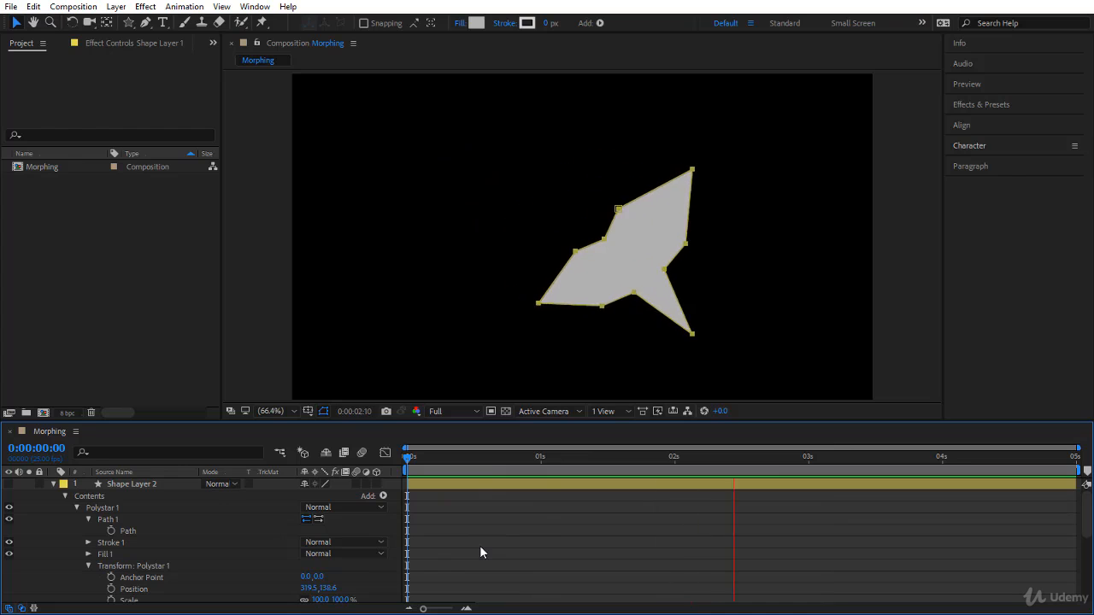
left_click_drag(408, 457, 809, 525)
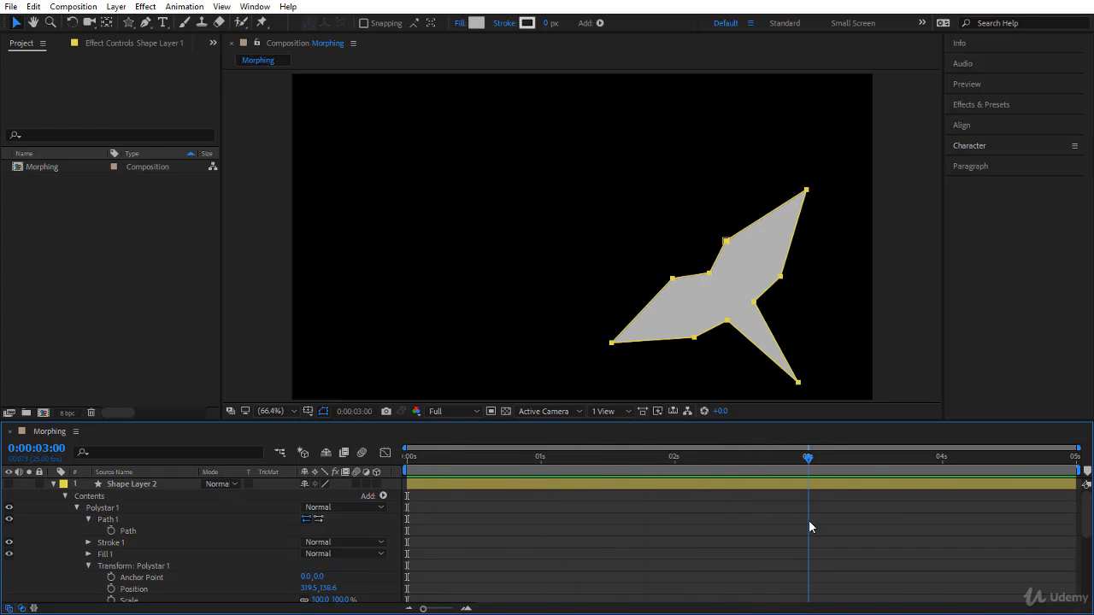